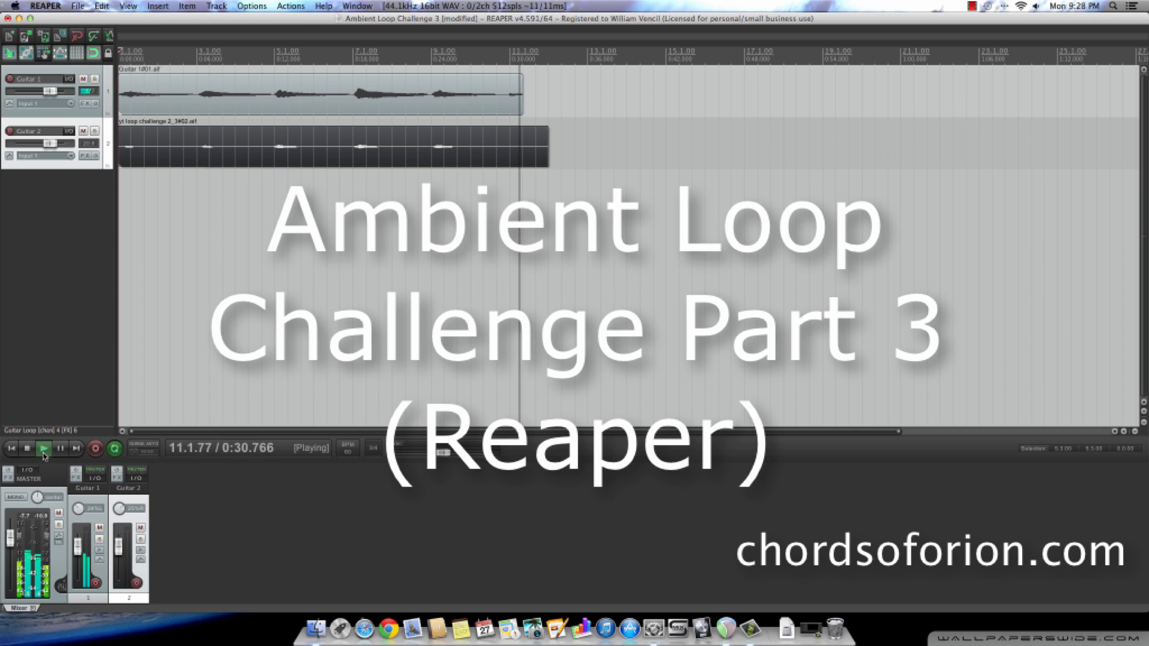
Step: Play the two guitar recordings from the project start, and return playback to the start
key(space)
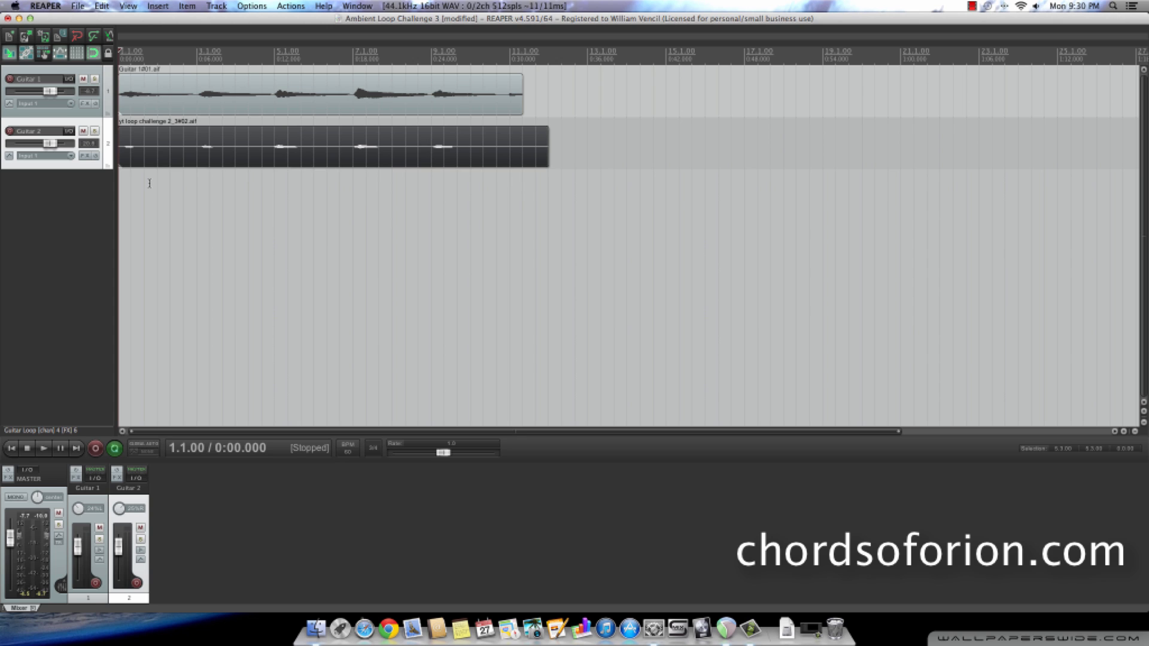
key(space)
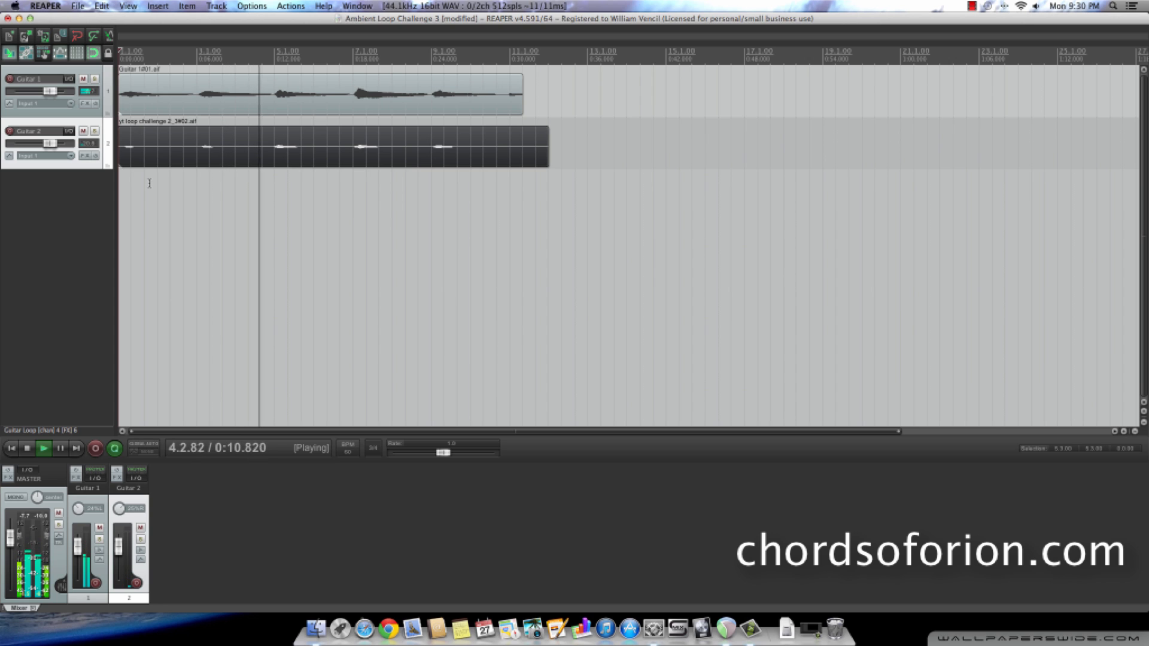
click(12, 448)
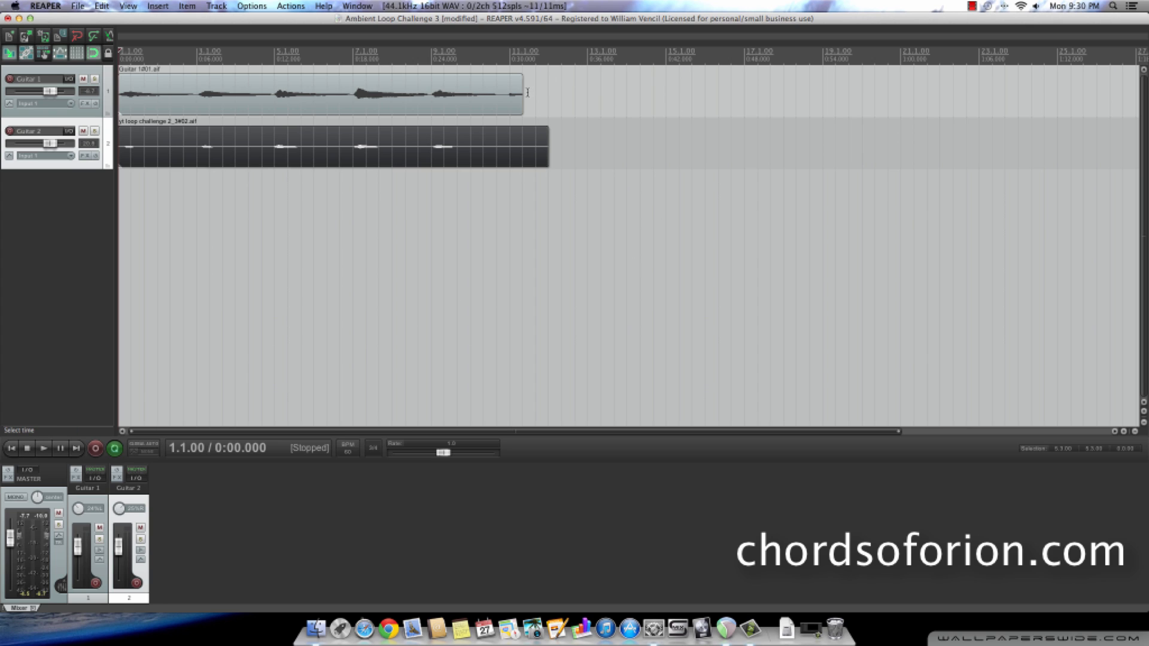
Step: Check the project tempo and time signature, and trim the ends of both guitar items back to bar 11
drag(522, 95, 550, 139)
double_click(348, 454)
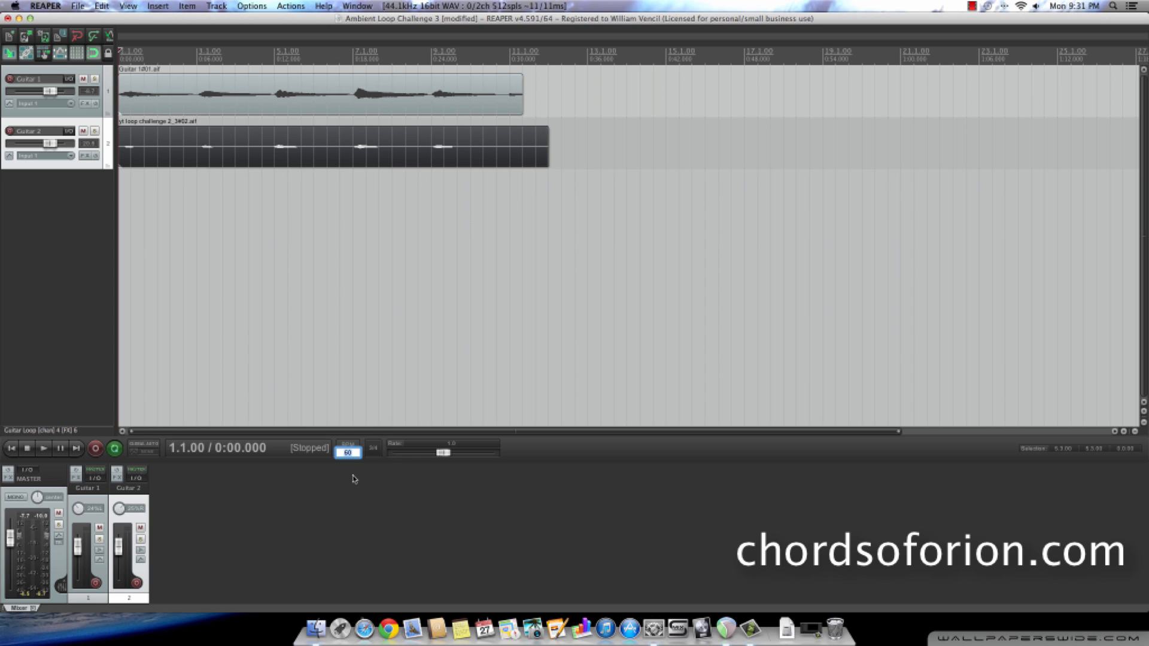
double_click(373, 449)
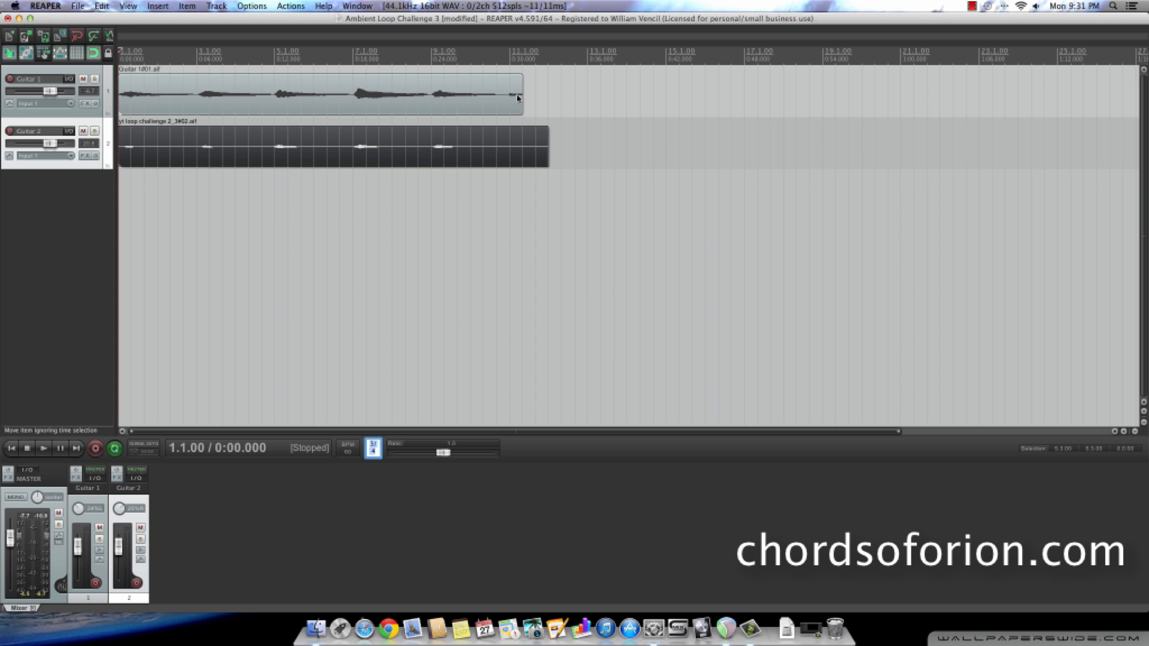
drag(521, 95, 512, 97)
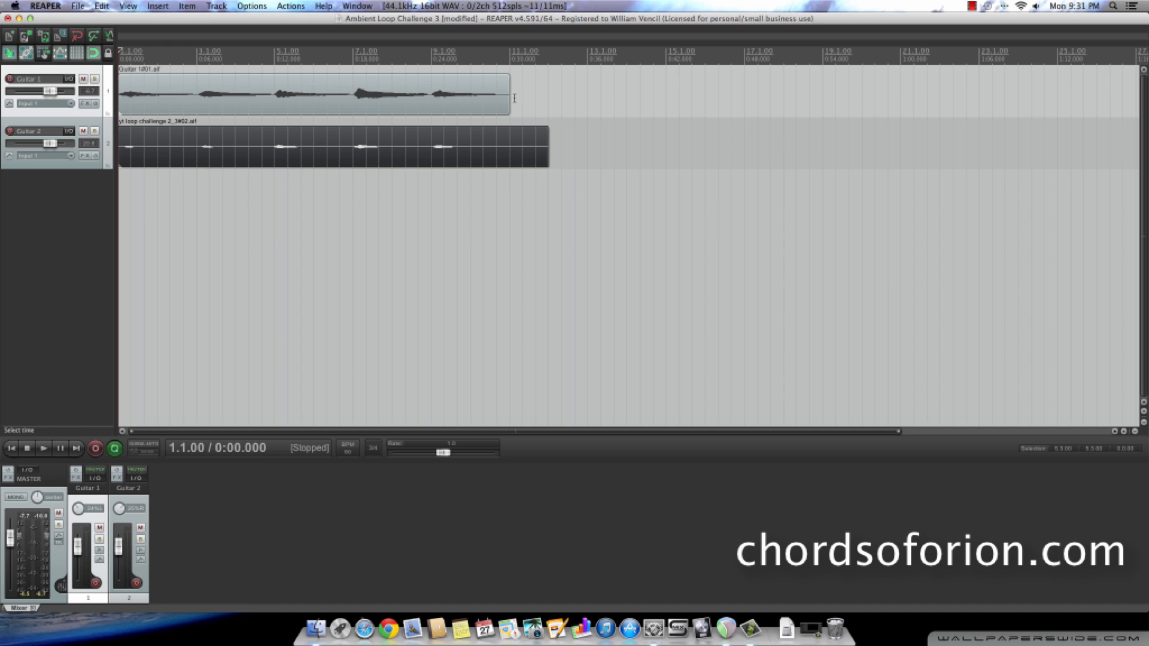
drag(547, 155, 511, 156)
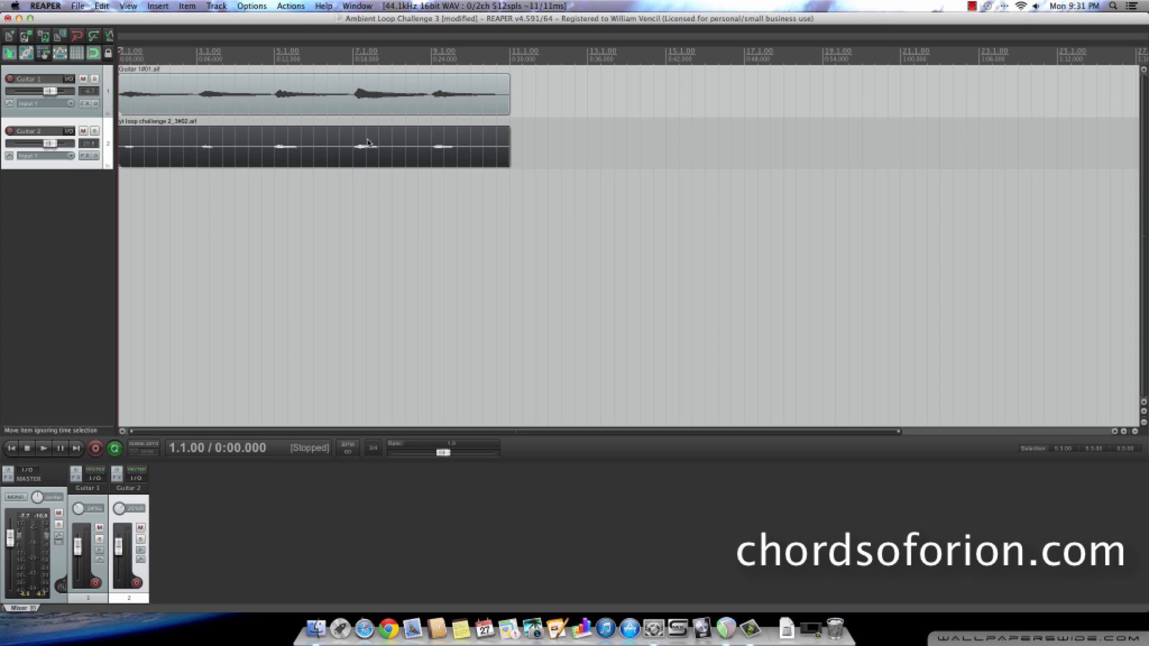
Step: Enable looping of the item source section for the Guitar 1 item and the Guitar 2 item
click(439, 97)
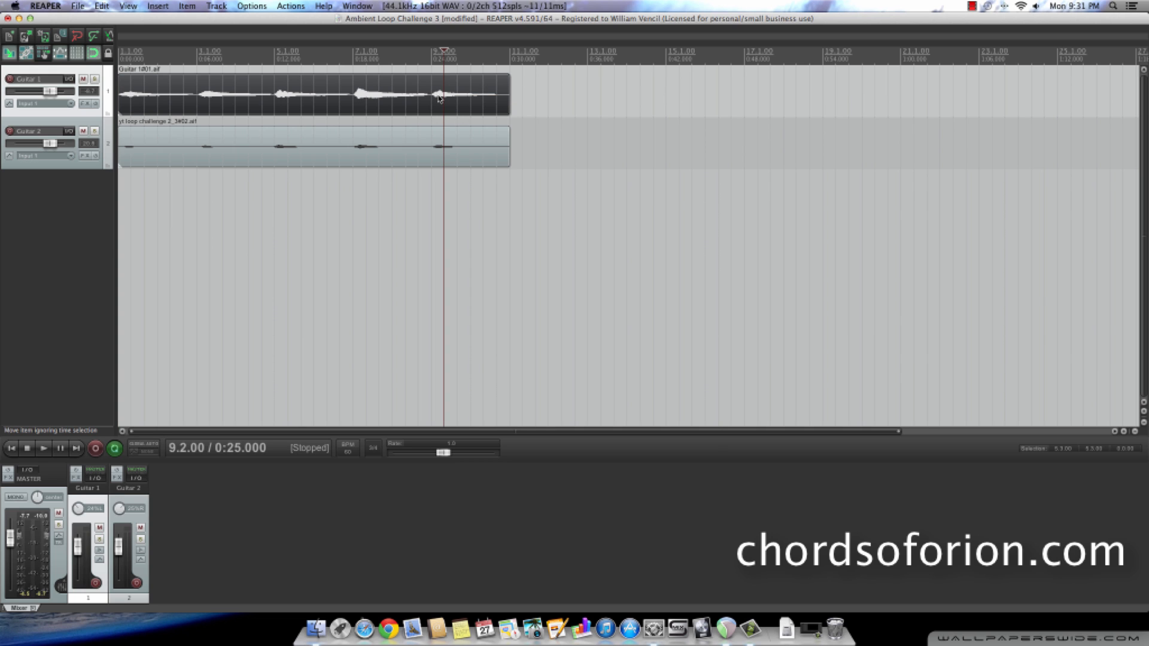
right_click(440, 99)
mouse_move(501, 105)
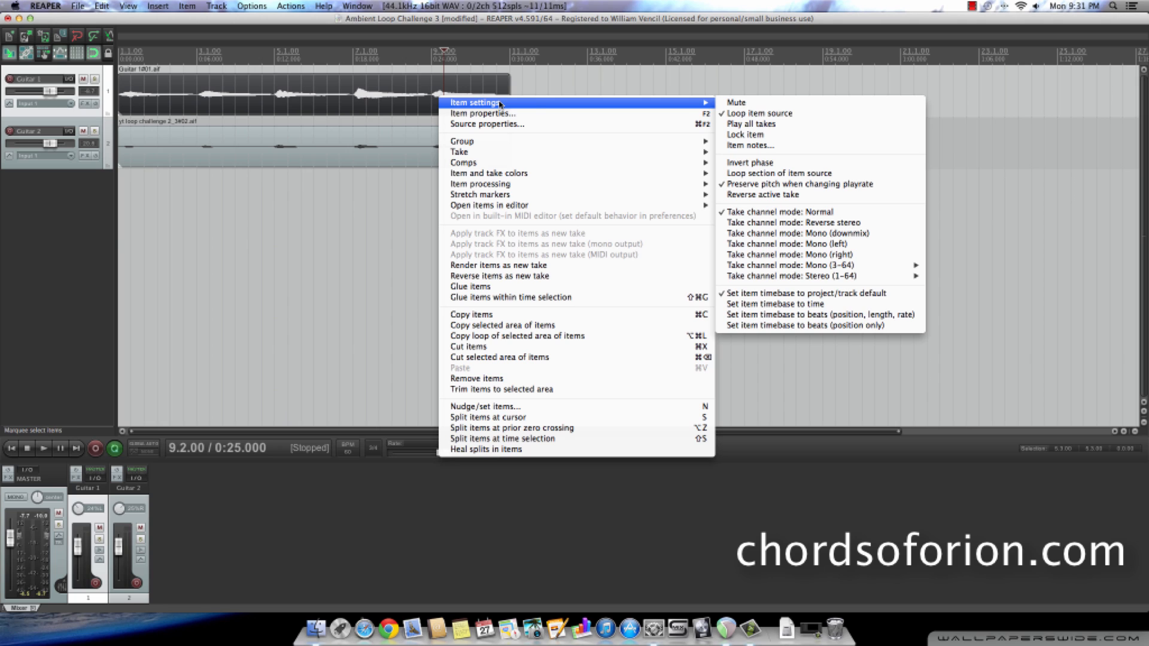
click(753, 175)
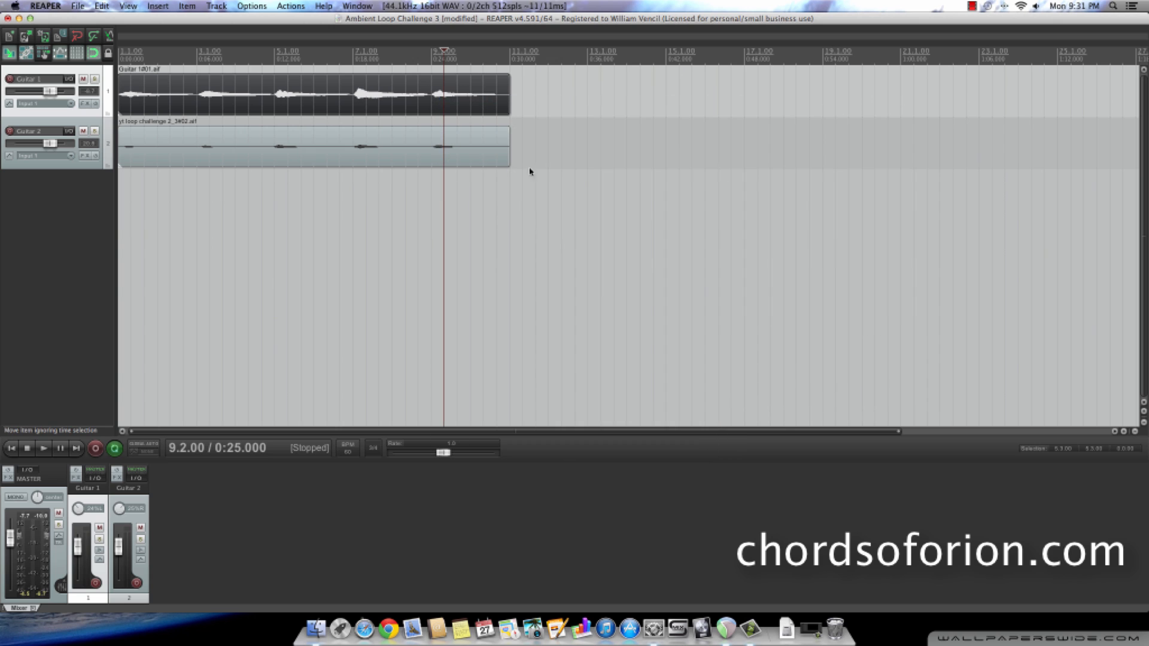
click(442, 149)
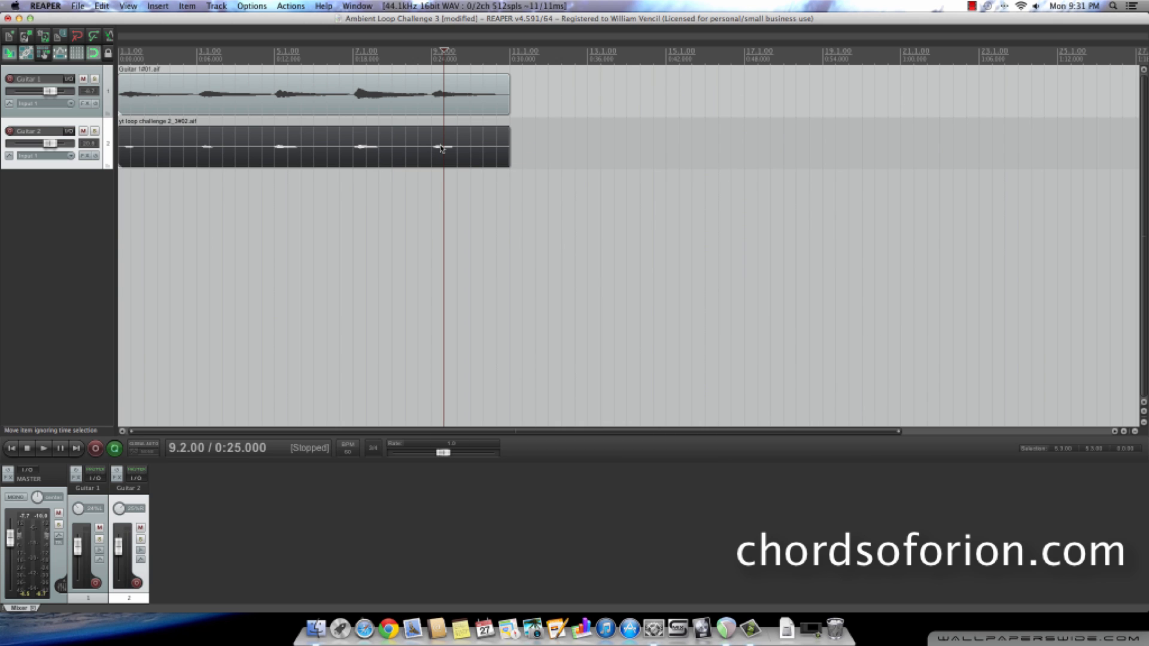
right_click(442, 148)
mouse_move(552, 154)
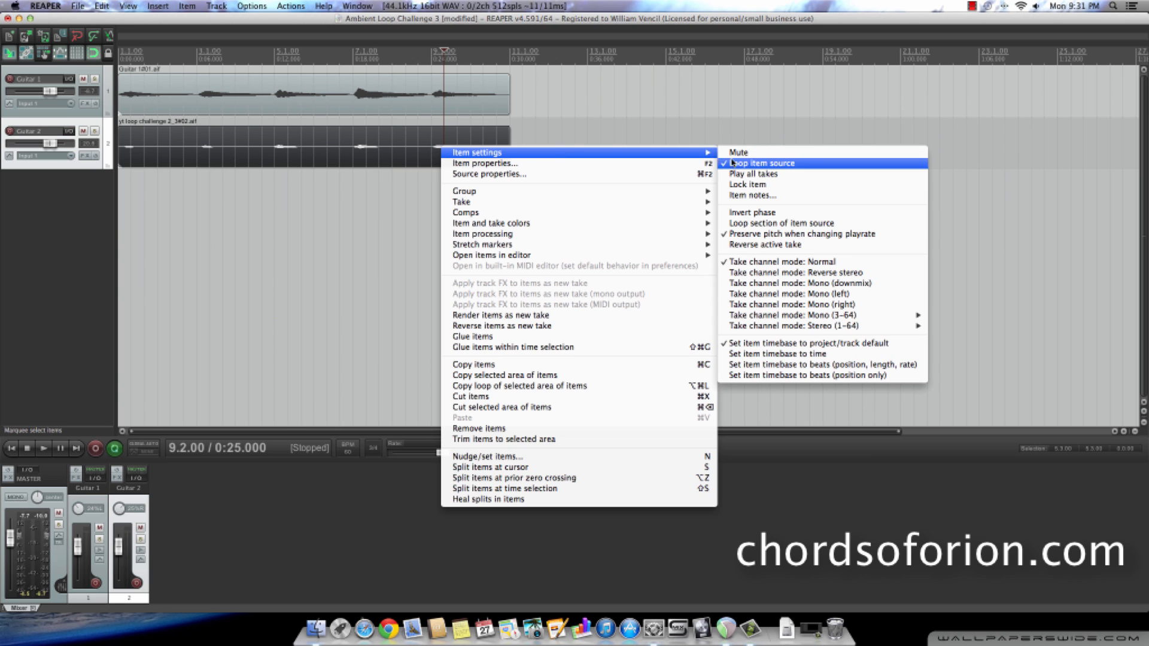
click(750, 225)
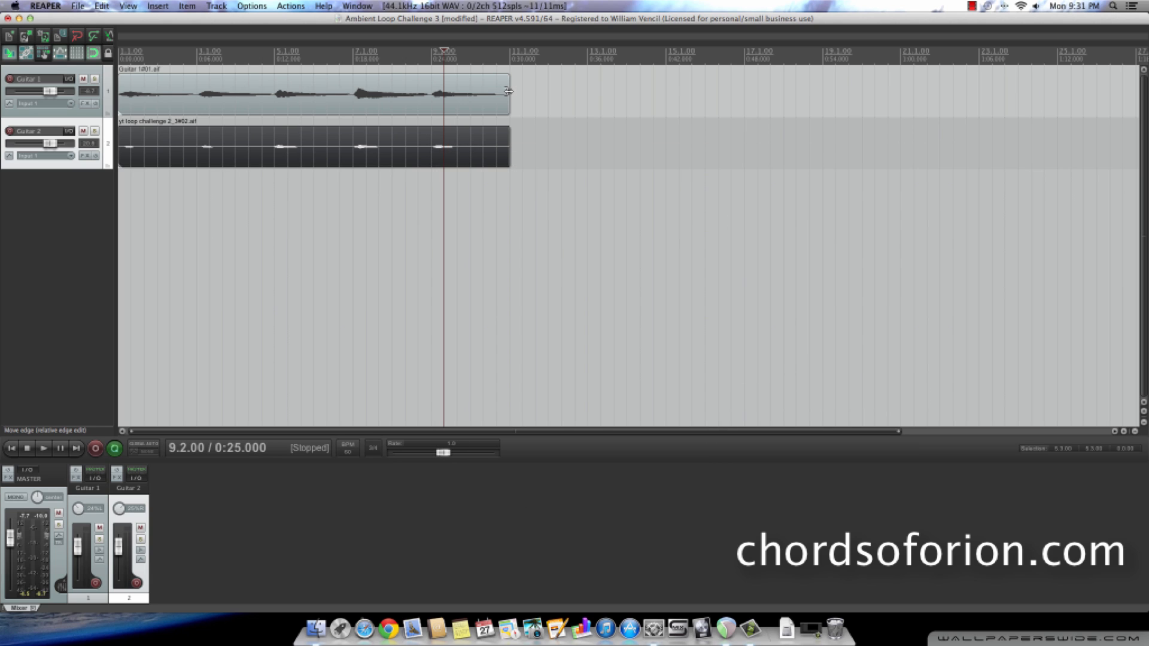
Step: Extend the looped items on the Guitar 1 and Guitar 2 tracks out to bar 21
drag(509, 91, 575, 91)
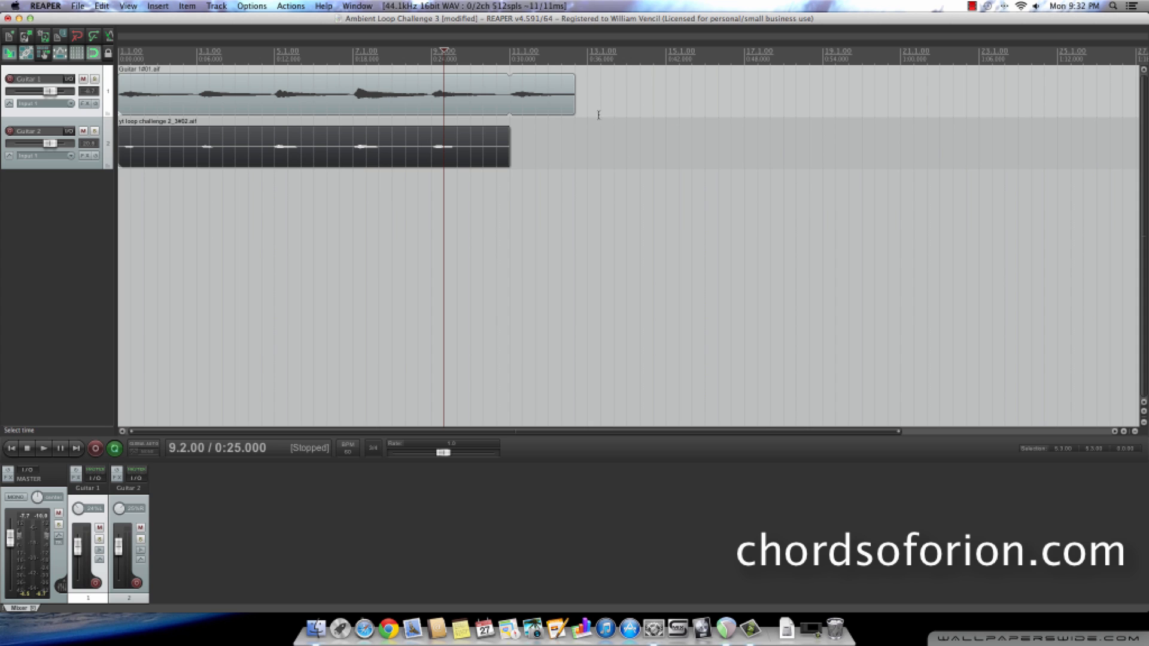
drag(576, 99, 904, 103)
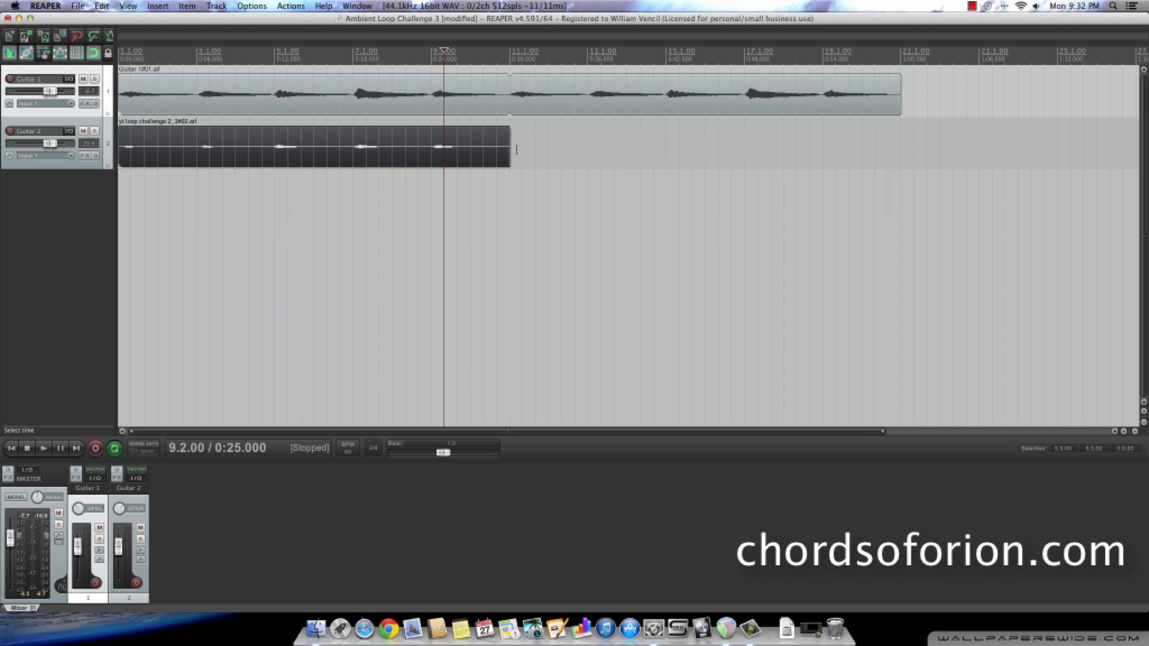
drag(512, 154, 902, 153)
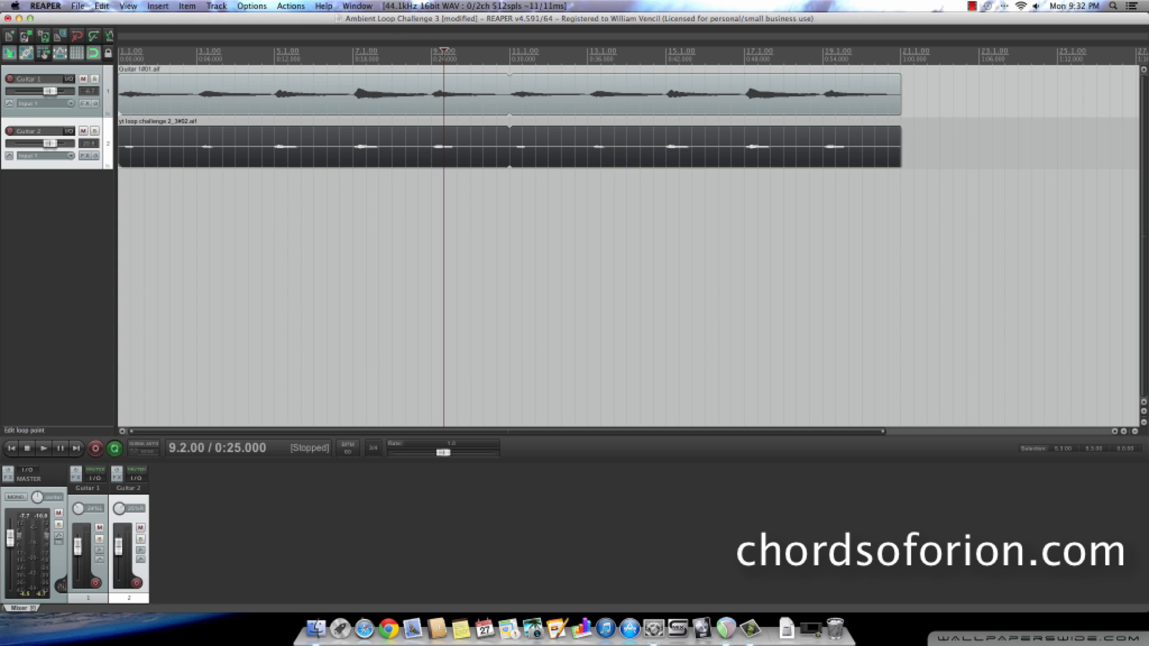
Step: Play from bar 9 across the loop point of both guitar items, and return to the project start
key(space)
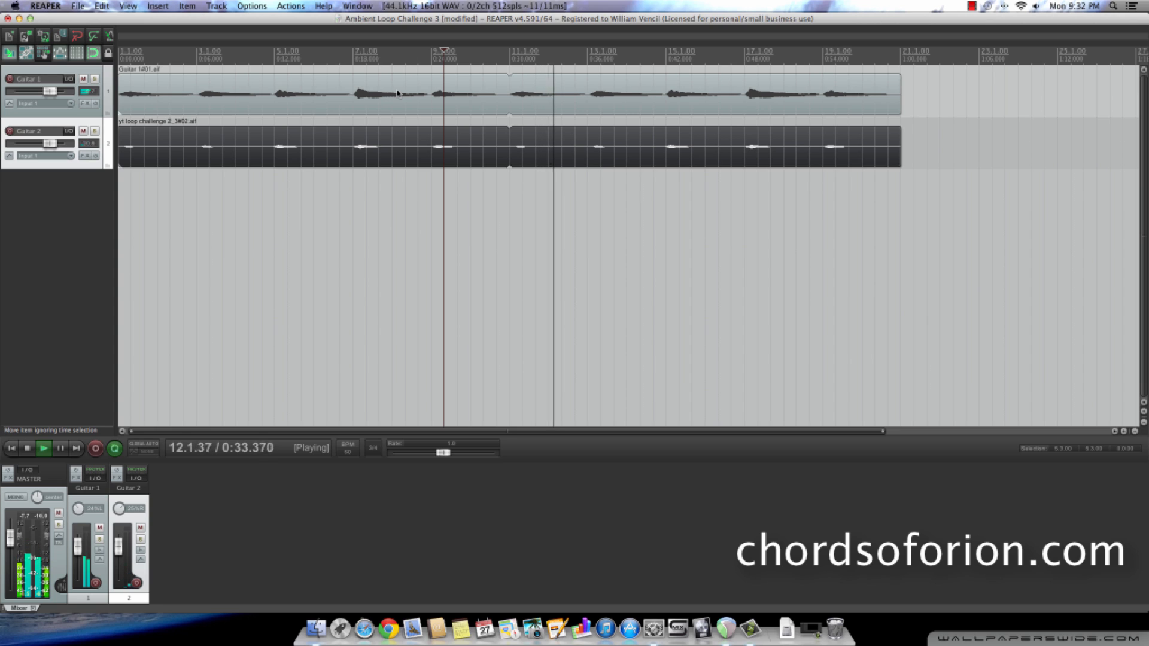
key(space)
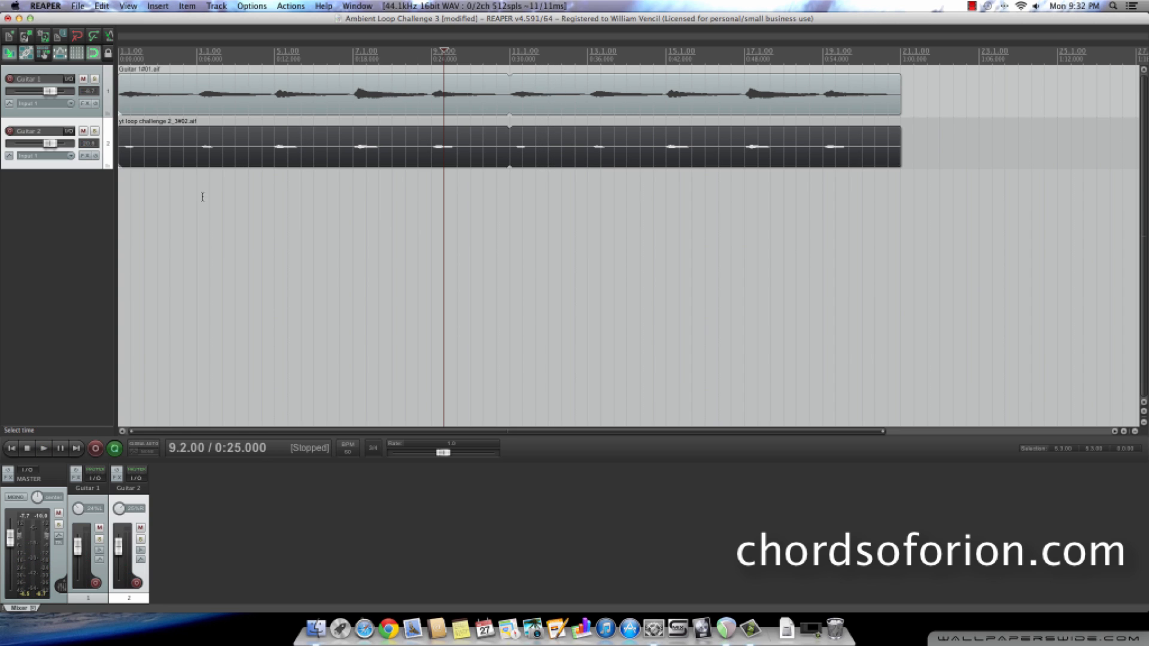
click(13, 449)
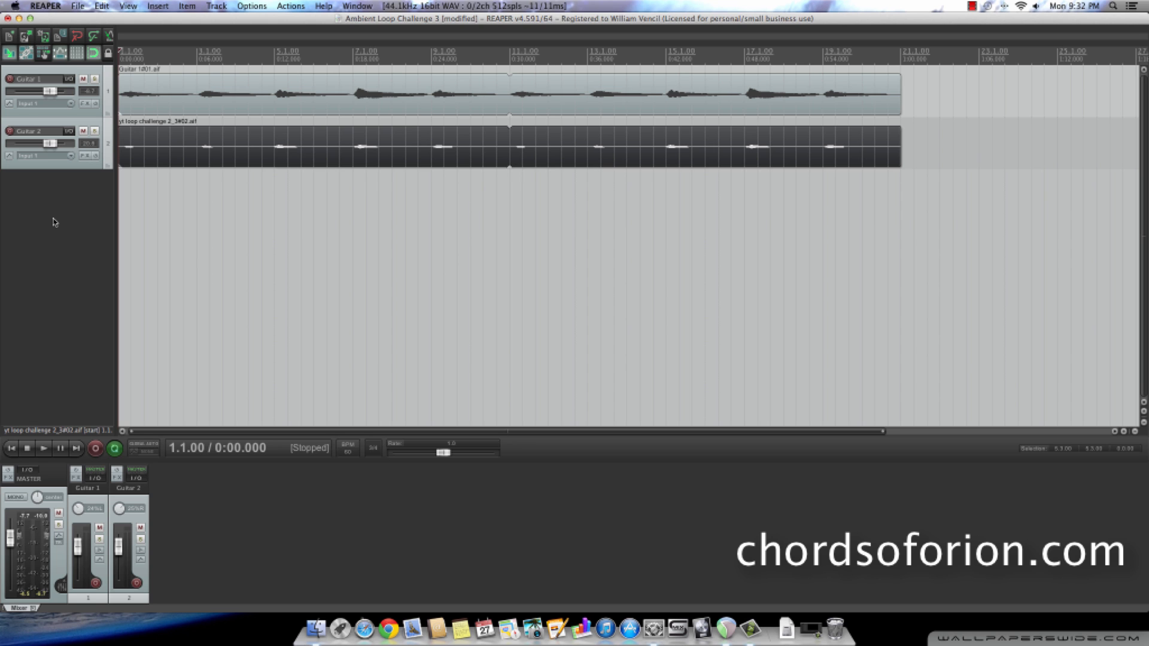
Step: Insert a new track and move it above the Guitar 1 track
scroll(55, 222, right, 5)
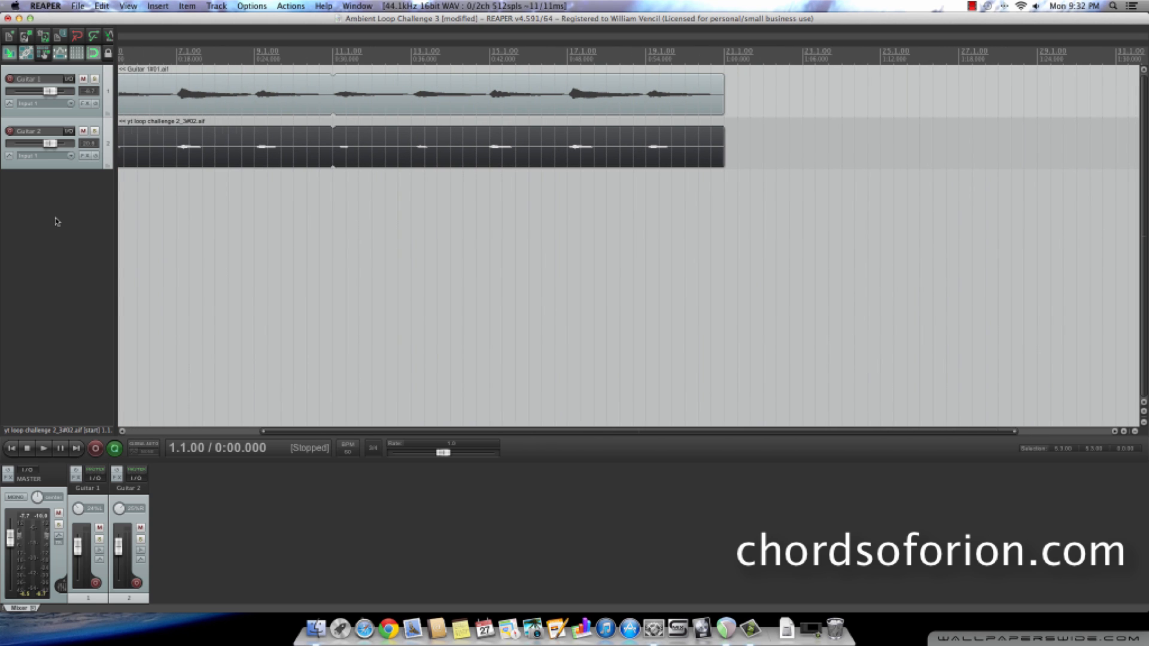
drag(308, 431, 110, 415)
right_click(30, 256)
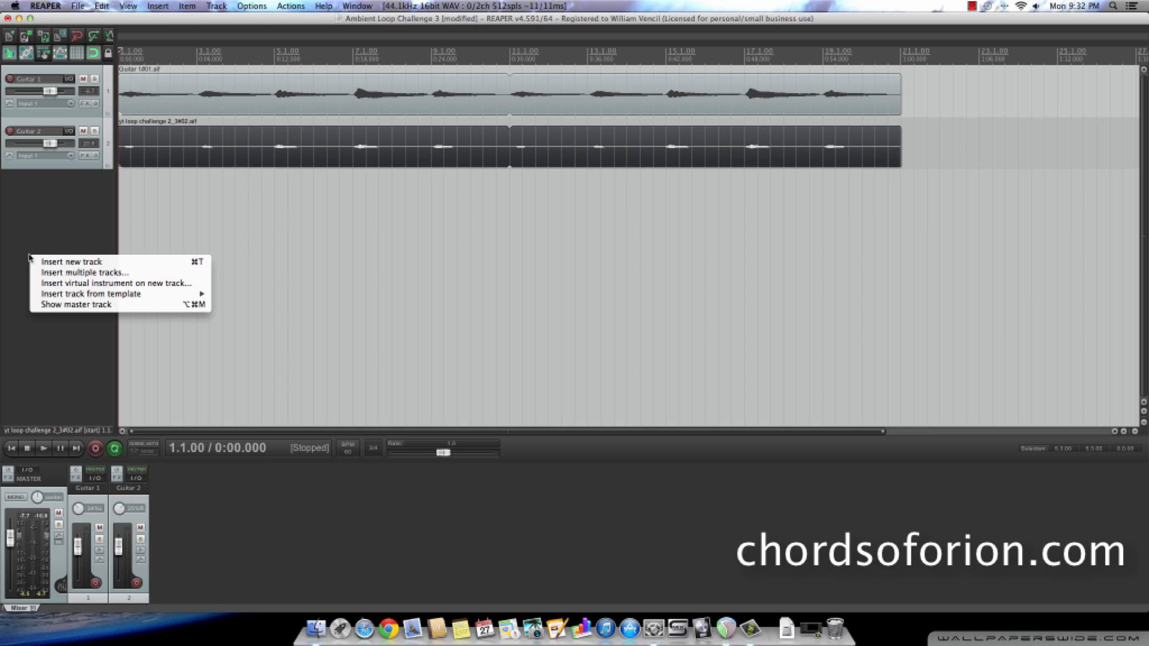
click(70, 264)
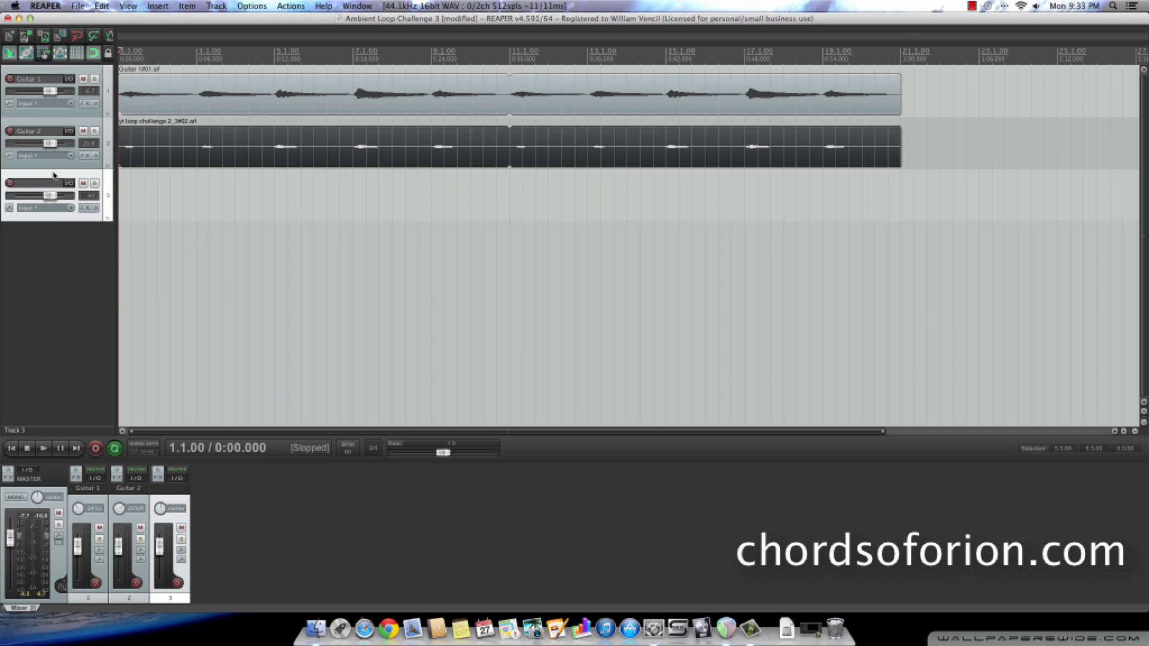
drag(60, 116, 59, 72)
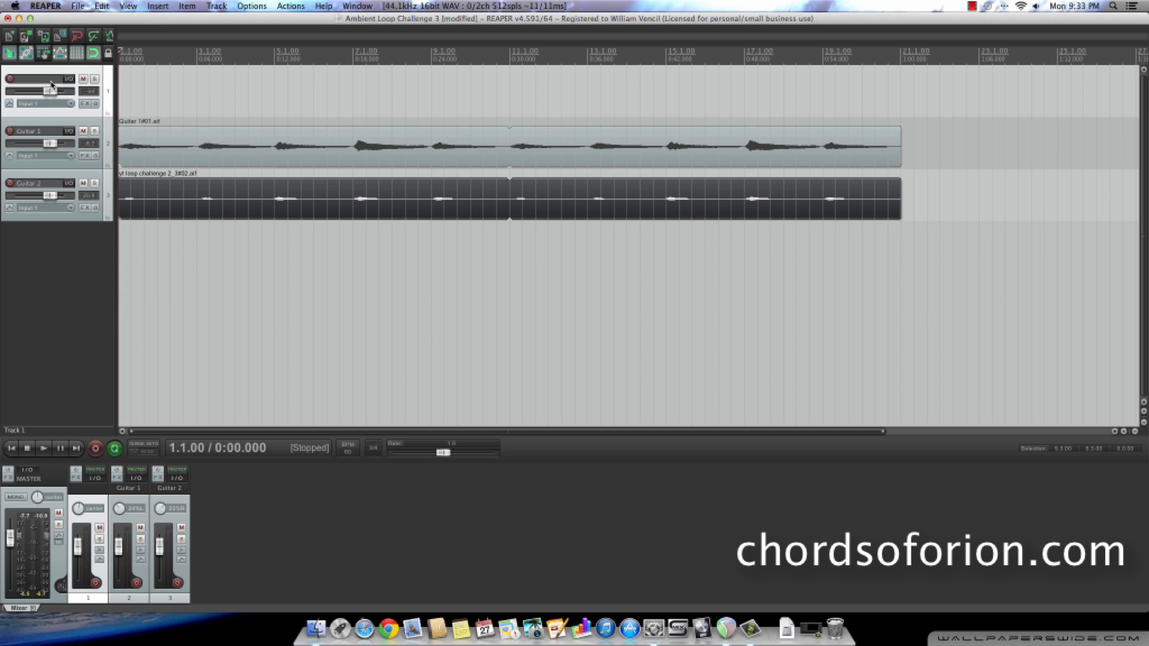
Step: Name the new first track "Guitar Loop"
double_click(51, 83)
text(G)
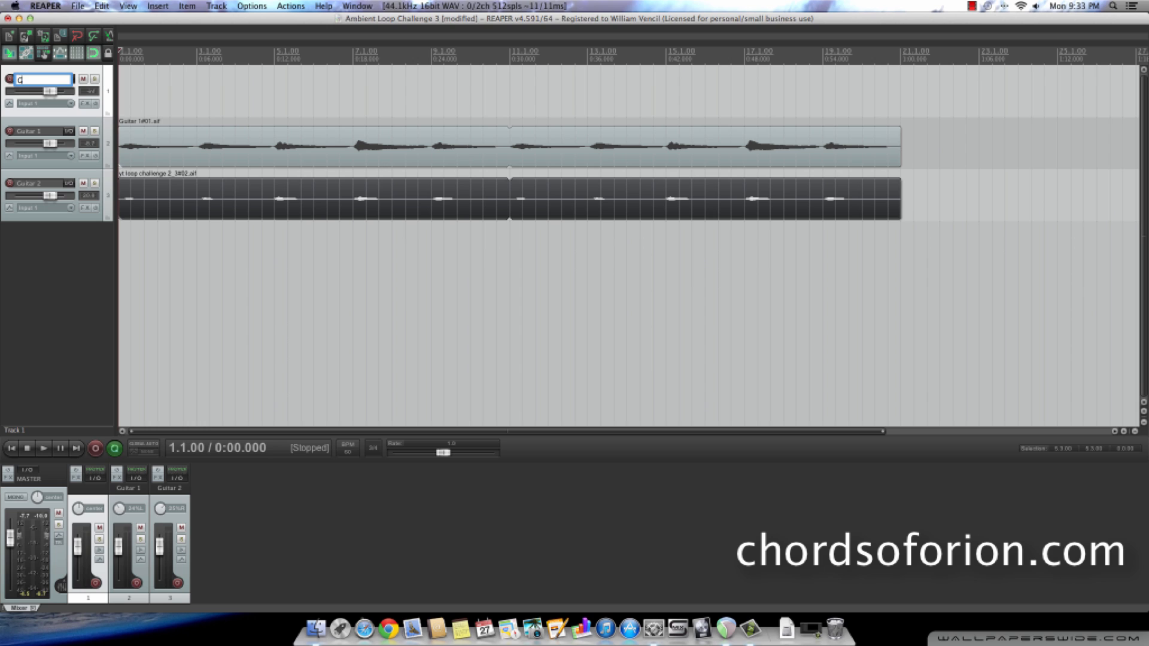
text(uitar Loop)
key(Return)
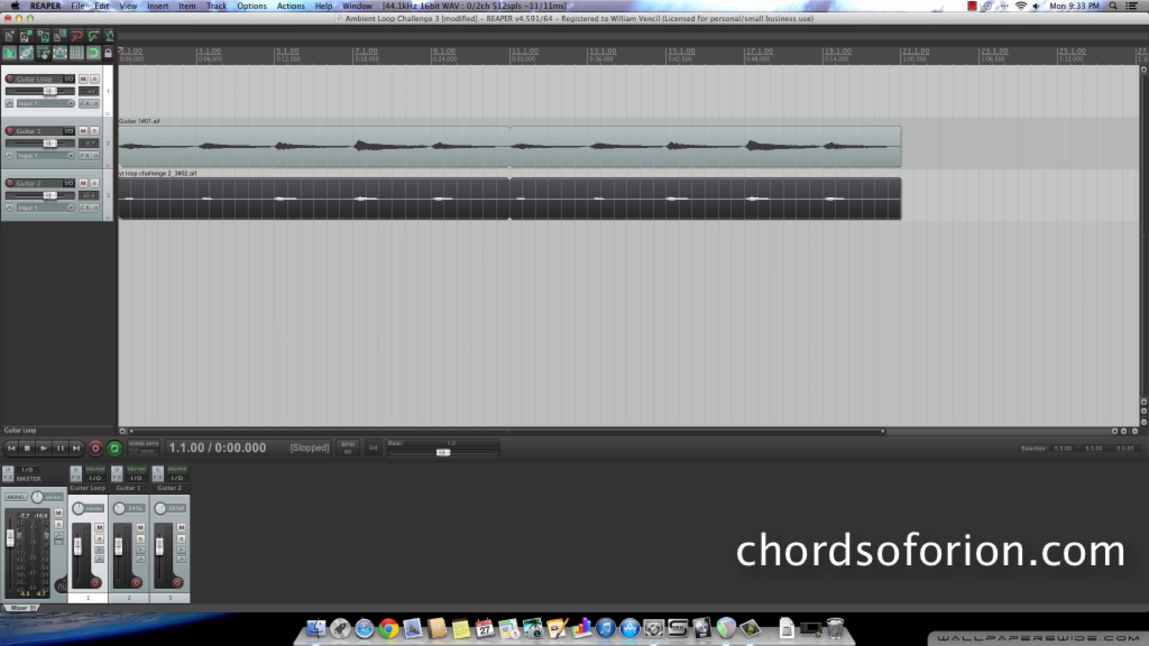
Step: Make Guitar Loop a folder holding both guitar tracks, and cycle its compact views back to full height
click(108, 115)
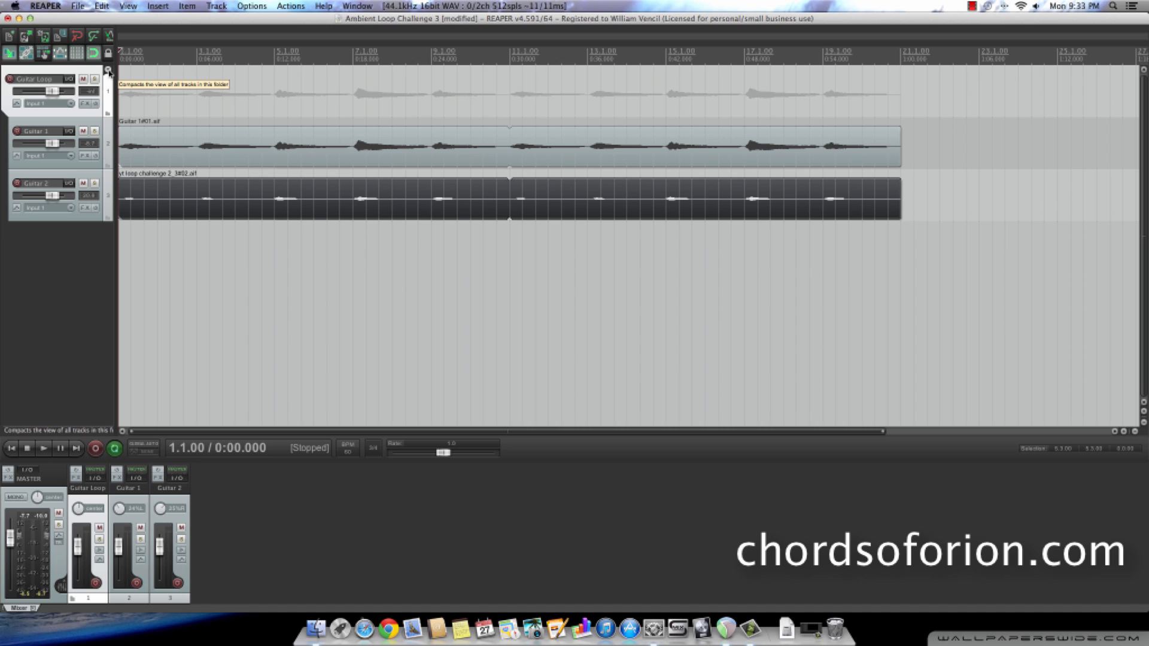
click(108, 70)
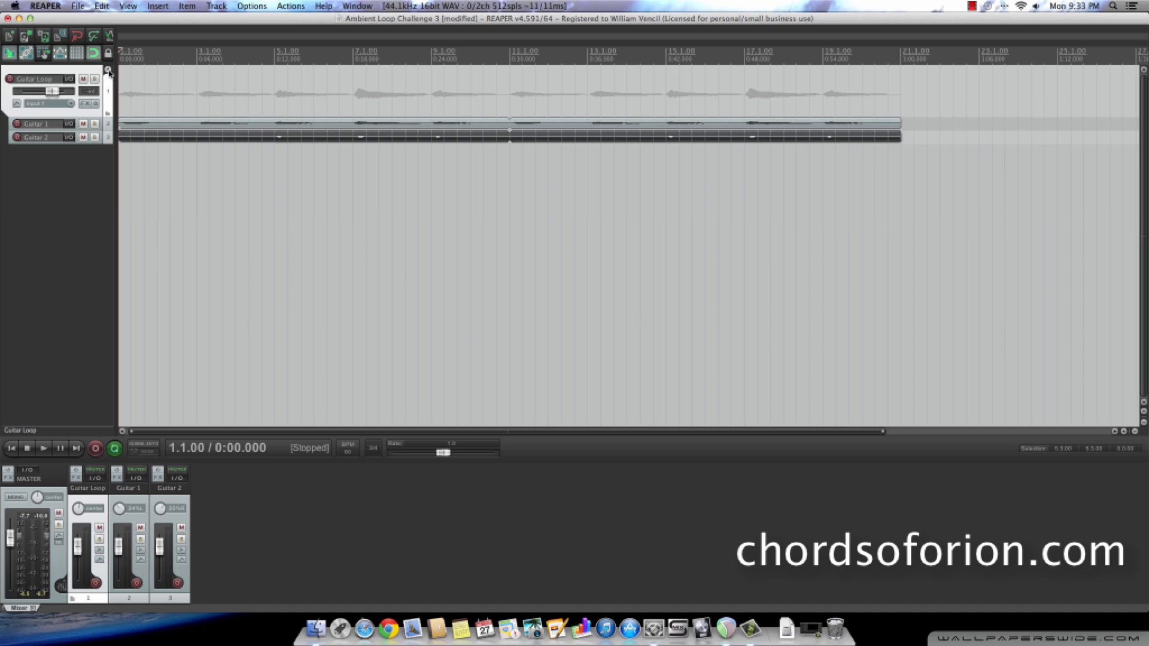
click(108, 70)
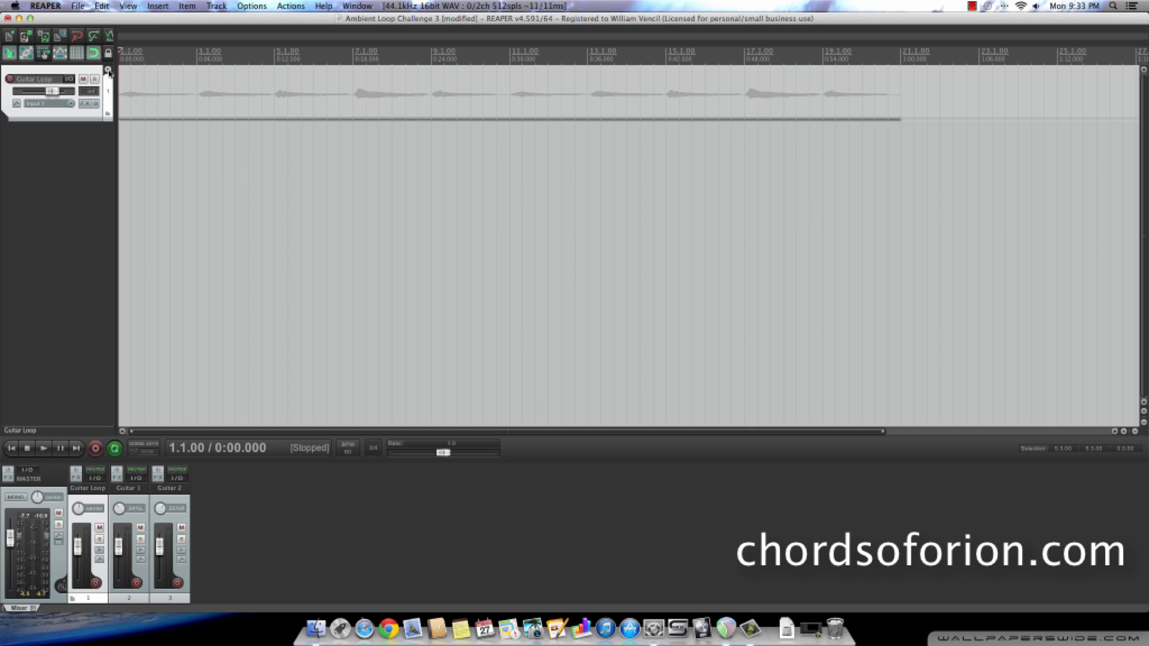
click(109, 70)
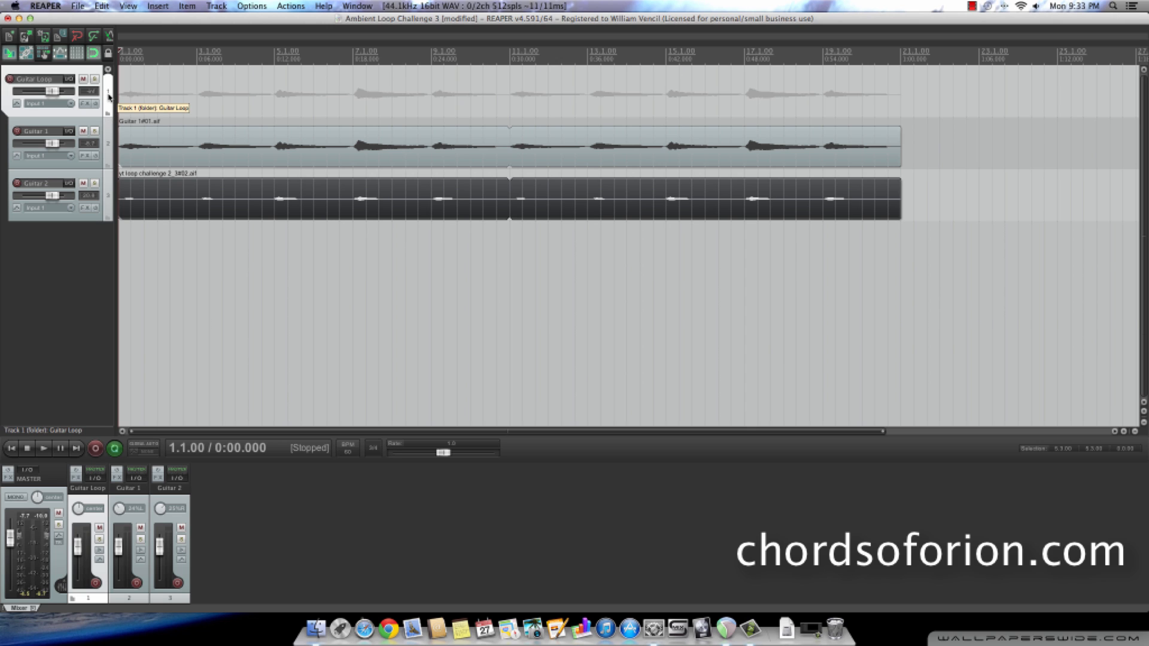
Step: Play the project briefly to check the Guitar Loop folder's signal, and stop playback
key(space)
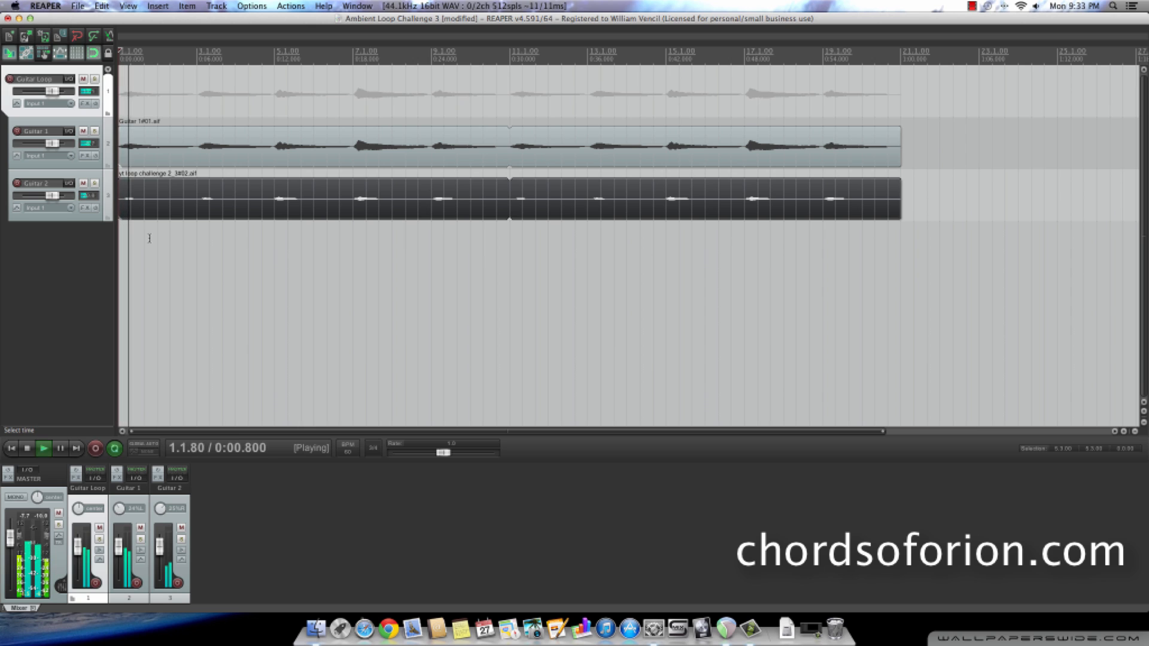
key(space)
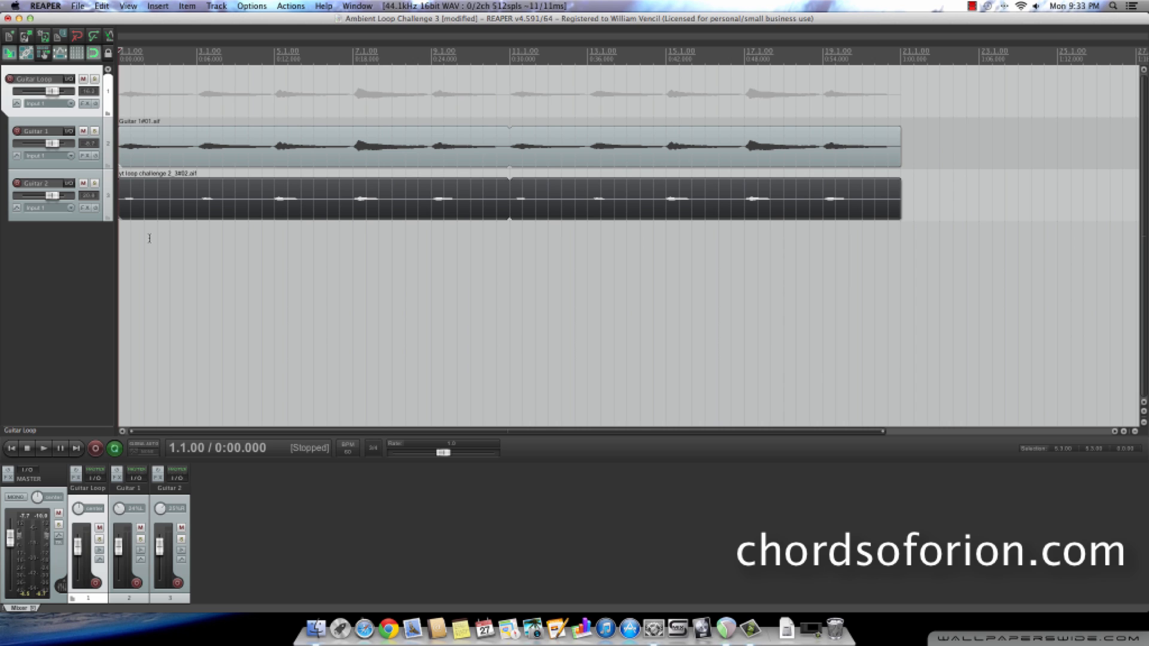
Step: Load the saved FX chain alt3.RfxChain onto the Guitar Loop track, closing the single-plugin browser first
click(86, 107)
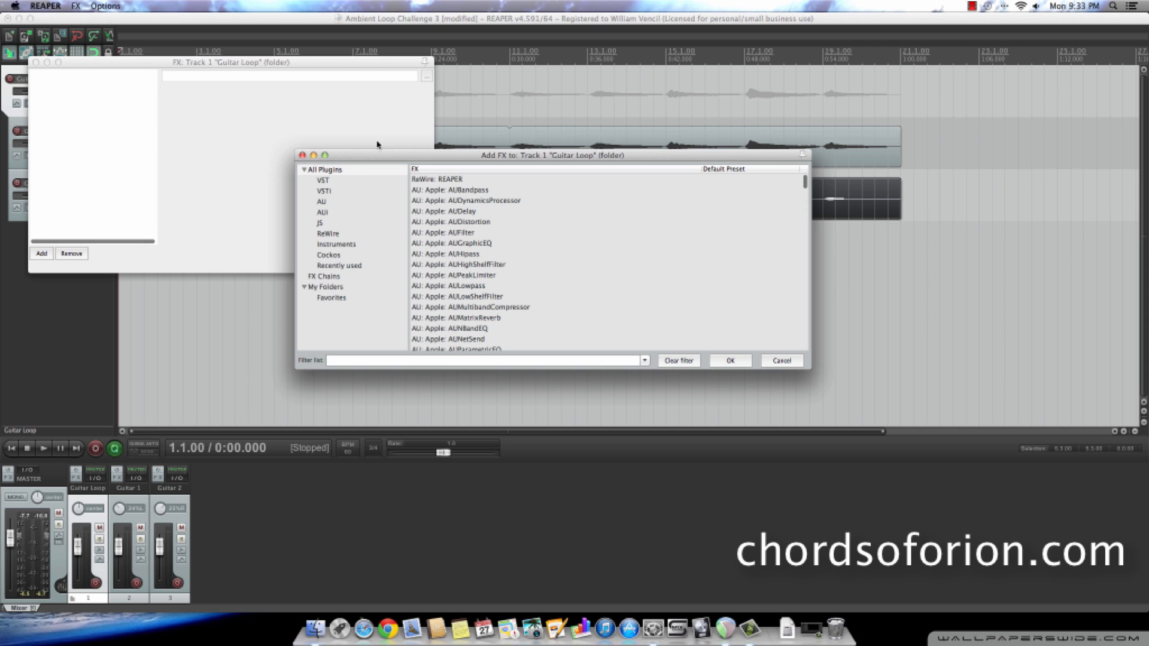
click(302, 155)
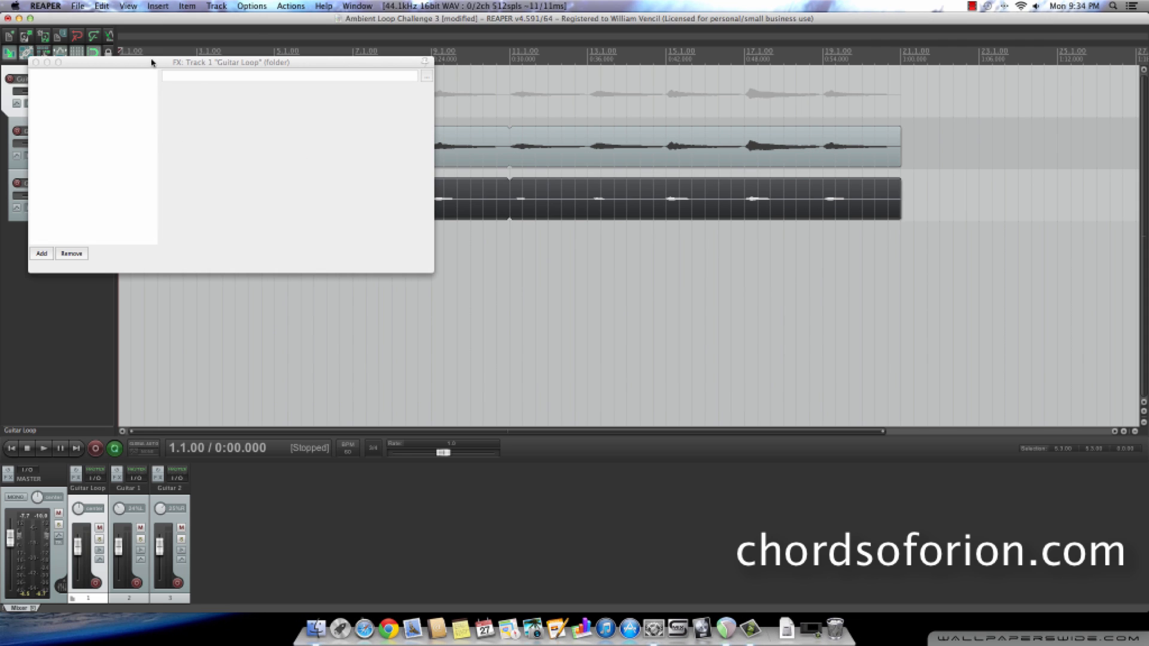
drag(155, 62, 356, 133)
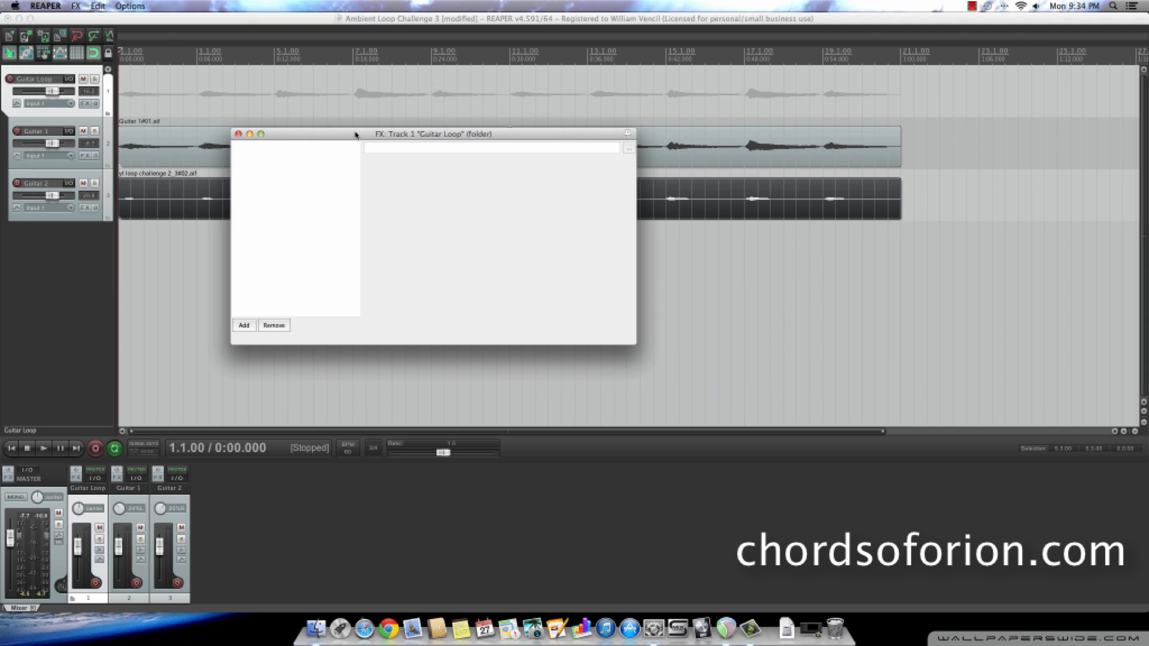
click(76, 6)
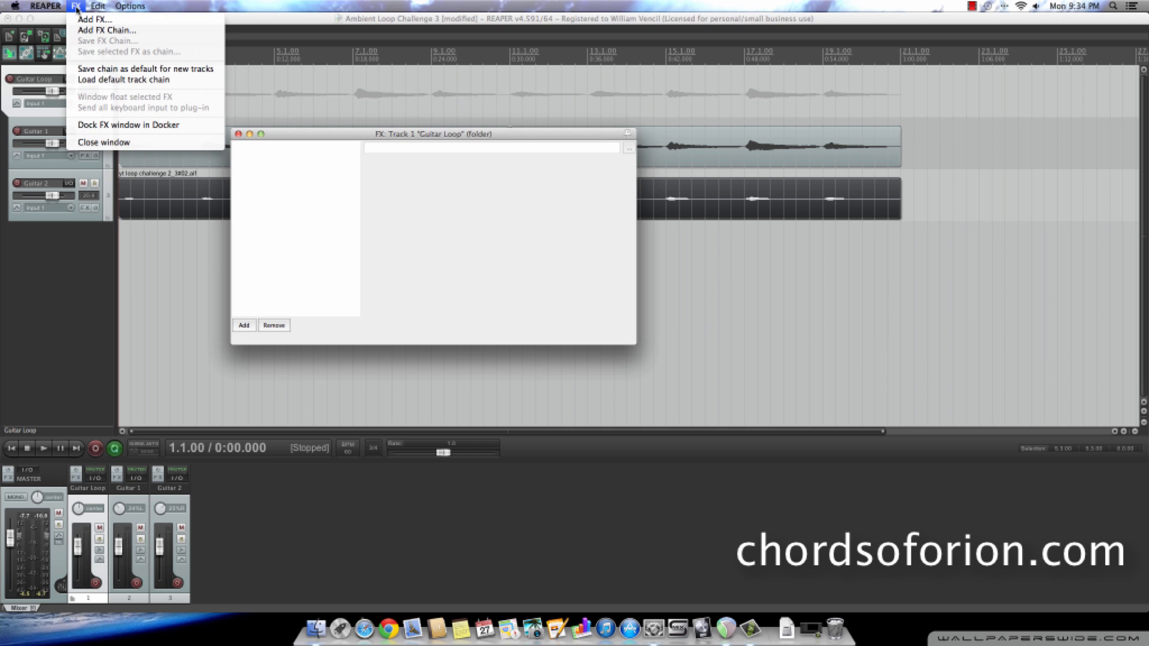
click(104, 32)
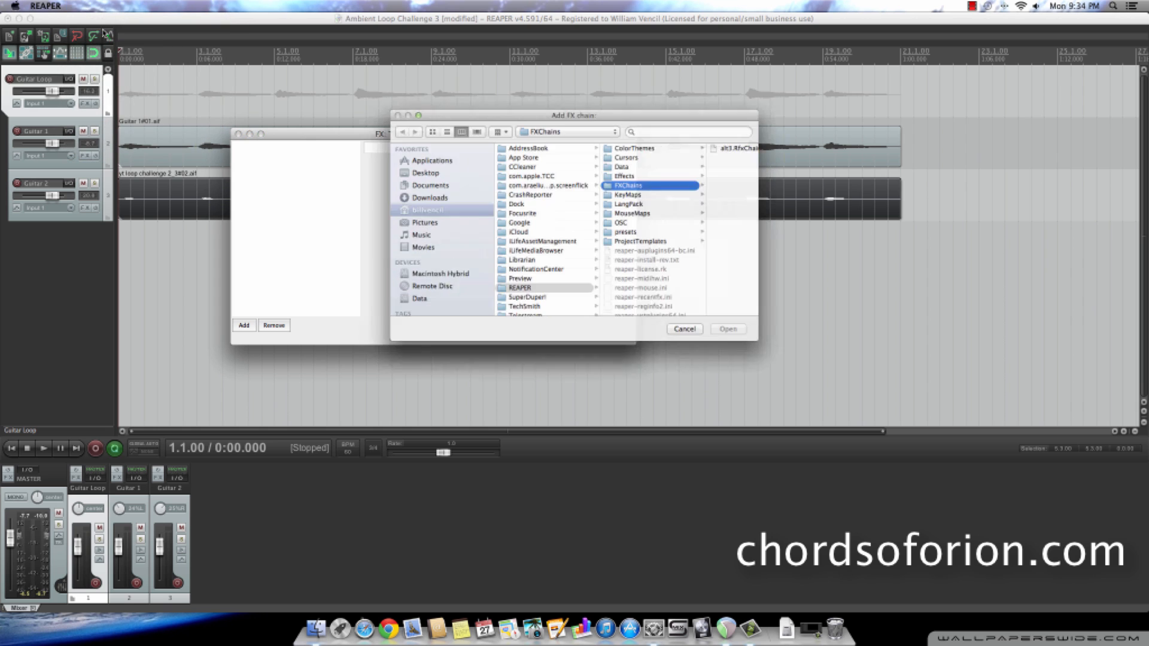
click(745, 143)
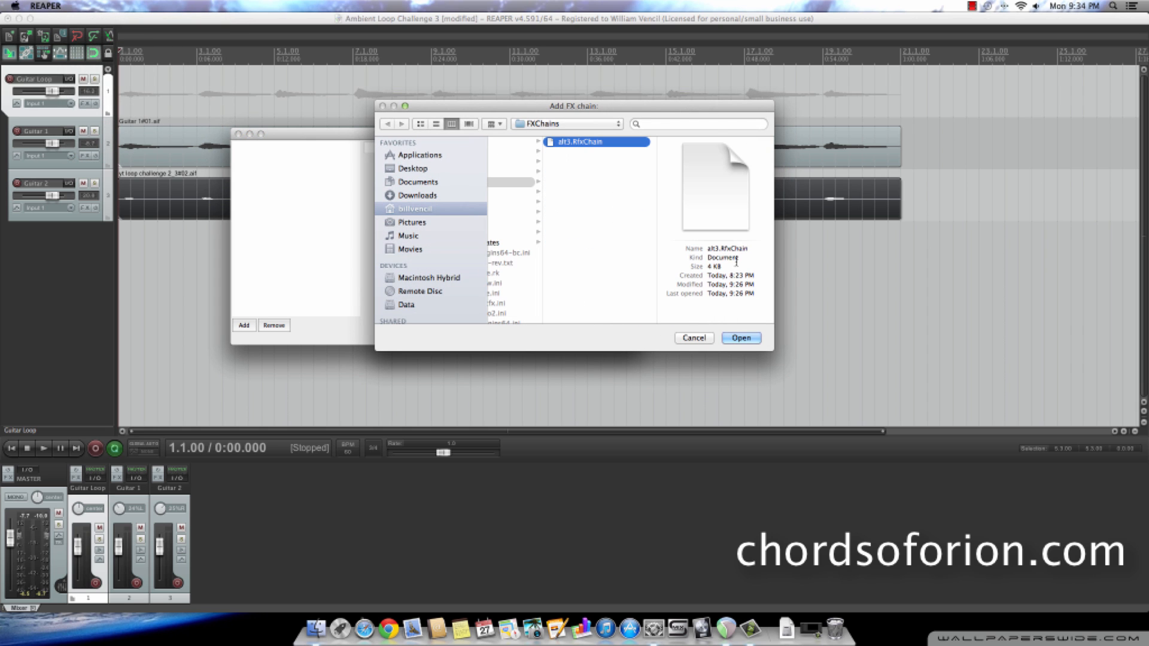
click(742, 338)
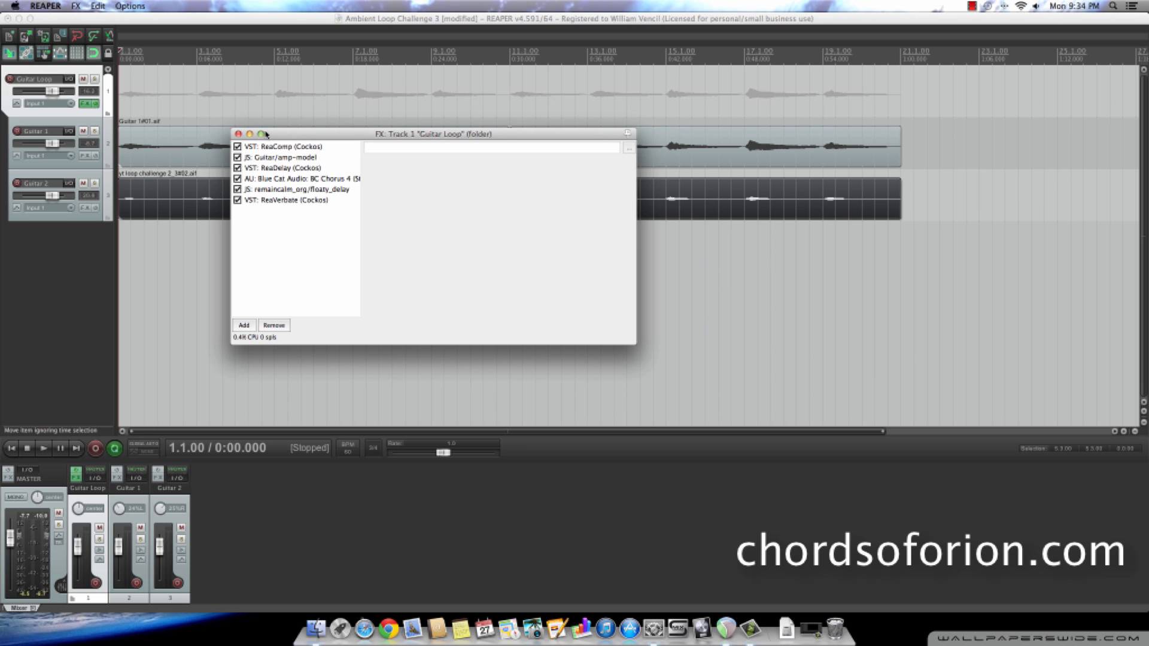
Step: Bypass all six effects in the Guitar Loop chain and play the loop briefly to hear it dry
click(239, 148)
click(238, 157)
click(238, 169)
click(238, 179)
click(238, 190)
click(238, 201)
click(120, 286)
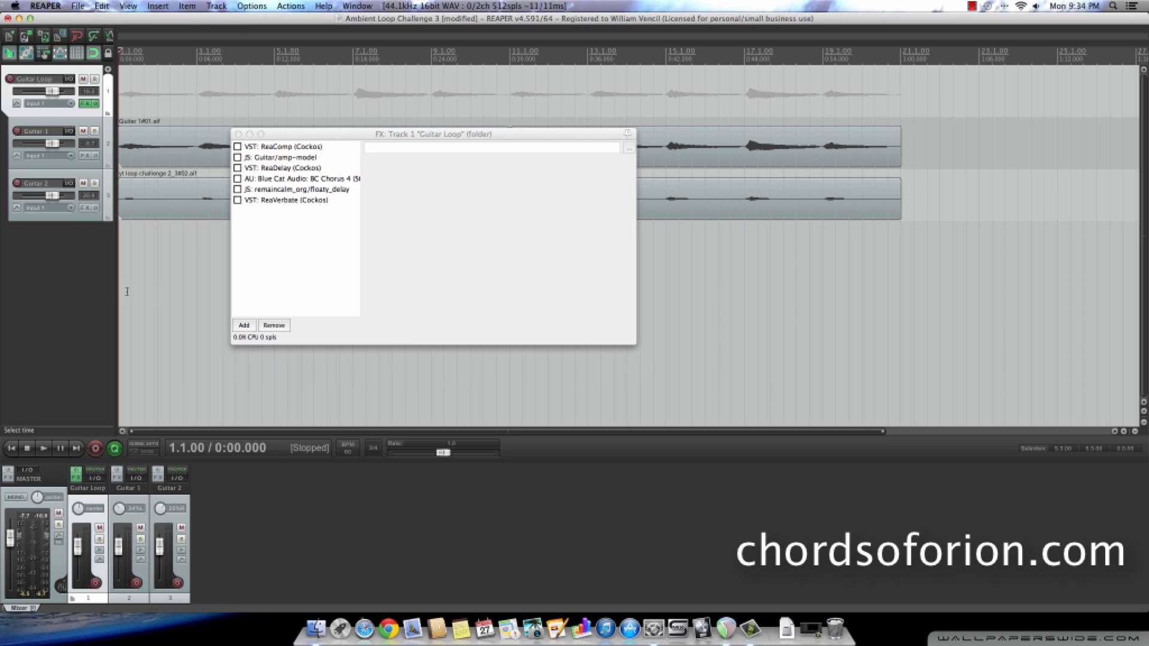
key(space)
key(space)
Step: Enable ReaComp on Guitar Loop, show its settings, and audition the loop with compression
click(239, 150)
click(238, 149)
click(256, 151)
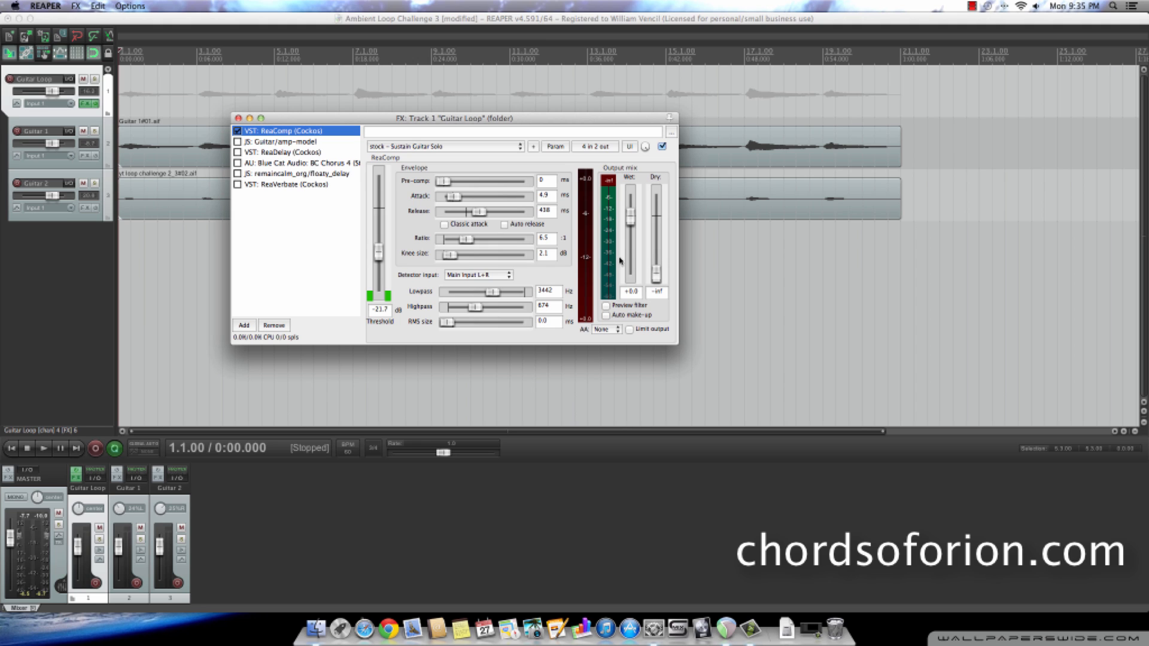
click(122, 268)
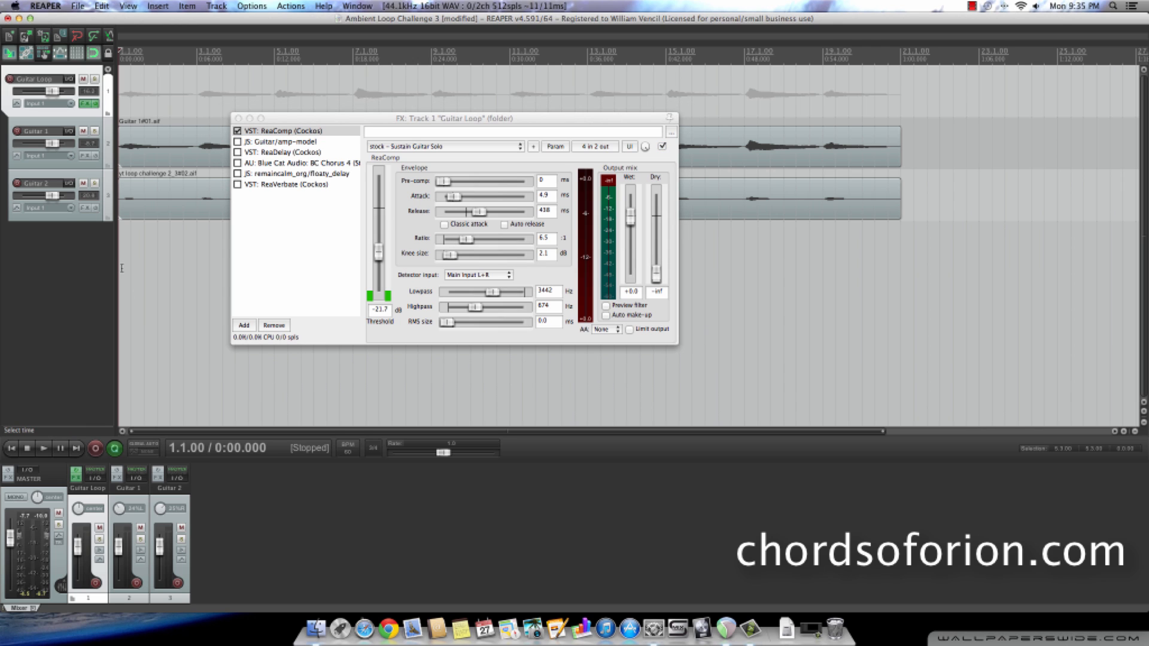
key(space)
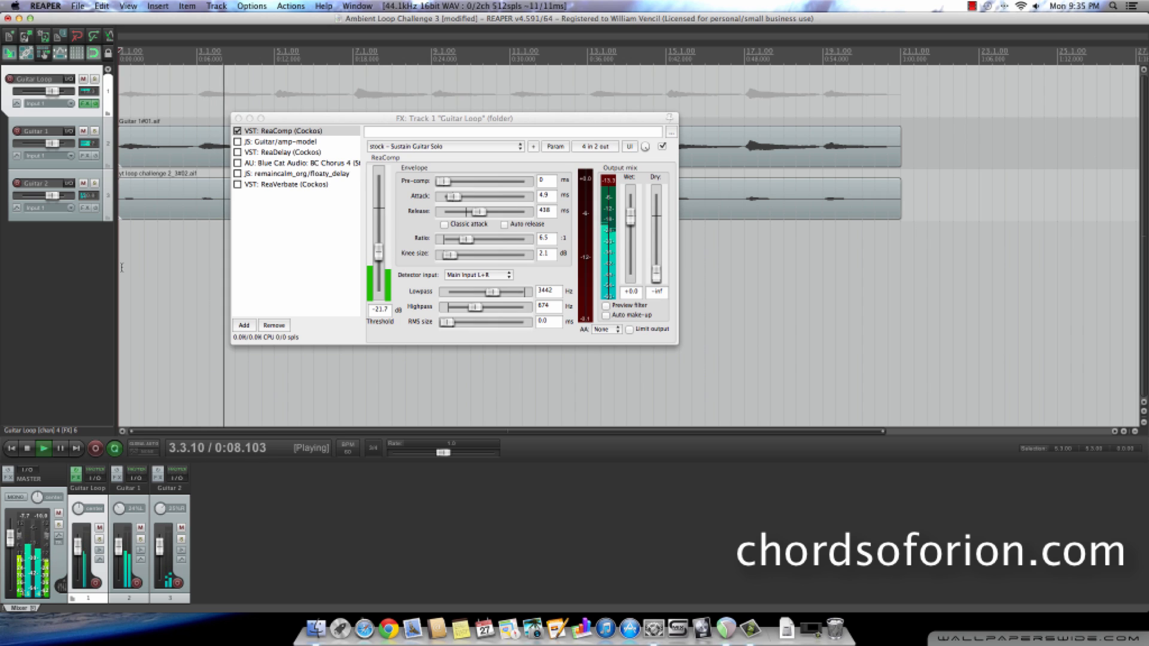
key(space)
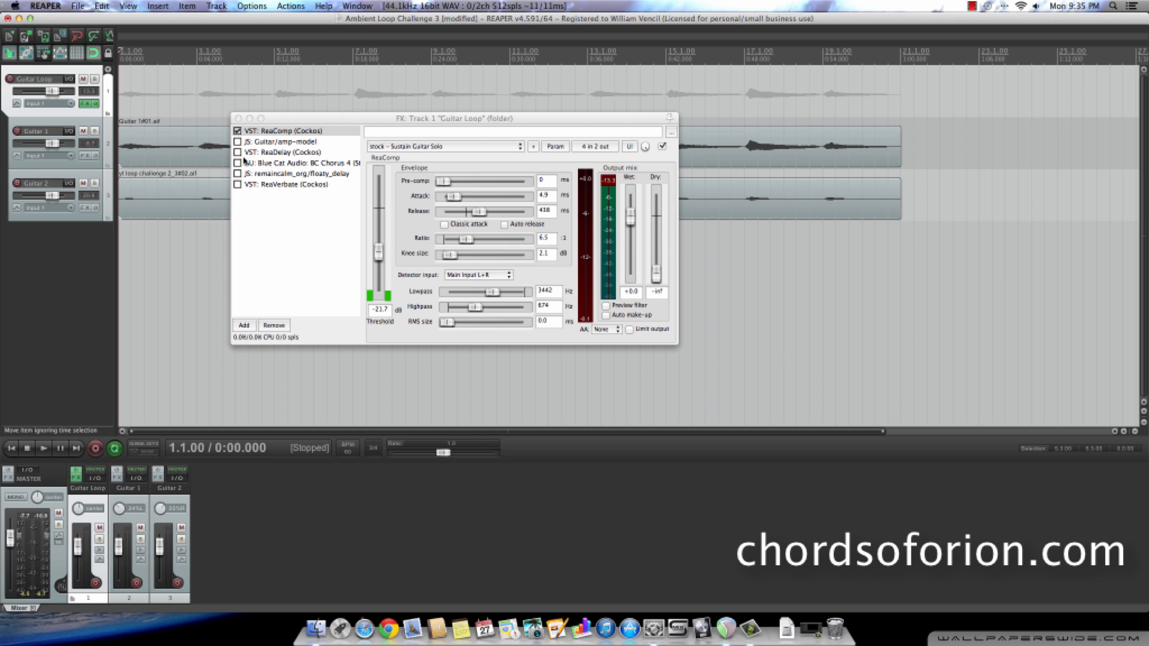
Step: Compare the loop with ReaComp bypassed and re-enabled during playback, leaving the compressor on
click(237, 131)
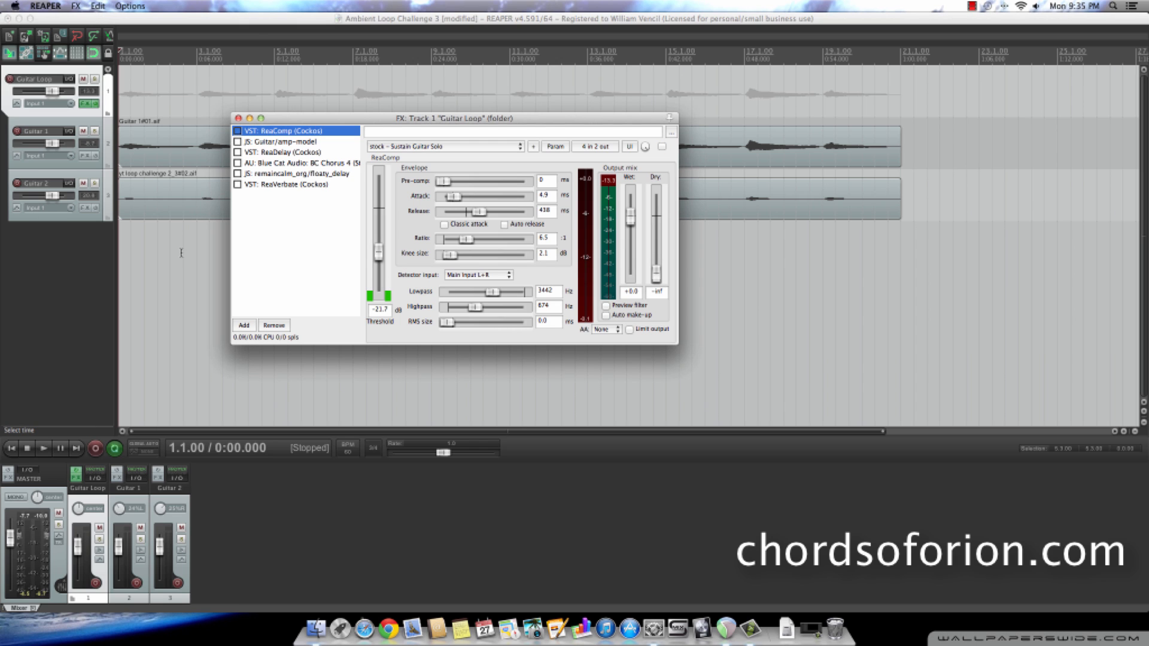
click(45, 449)
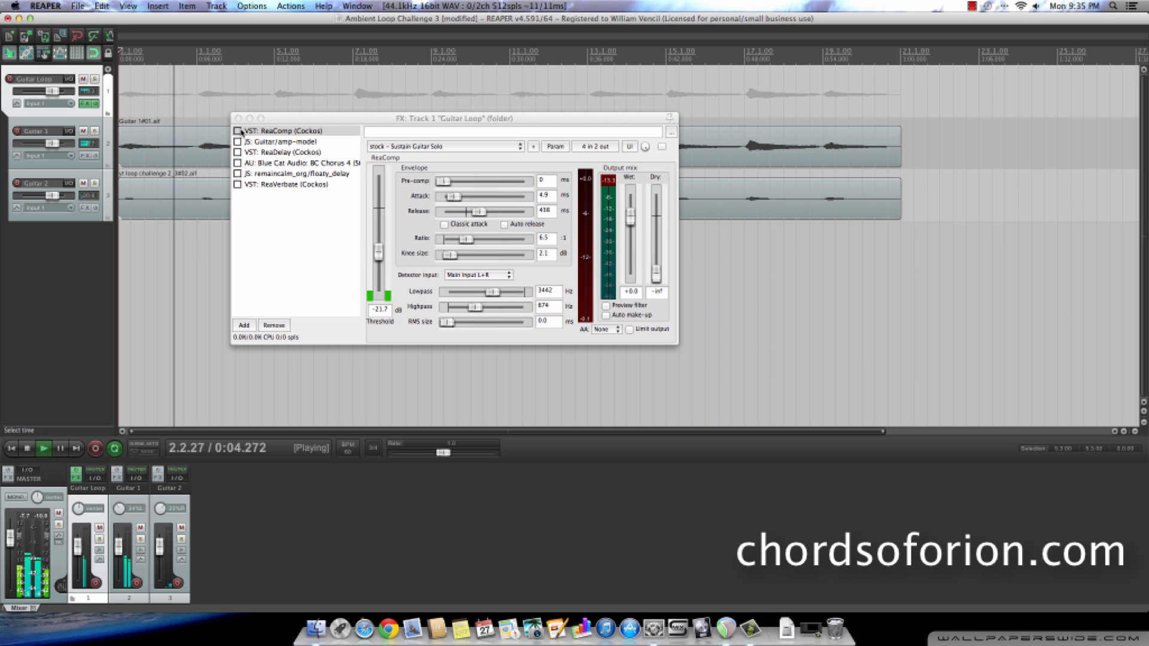
click(238, 132)
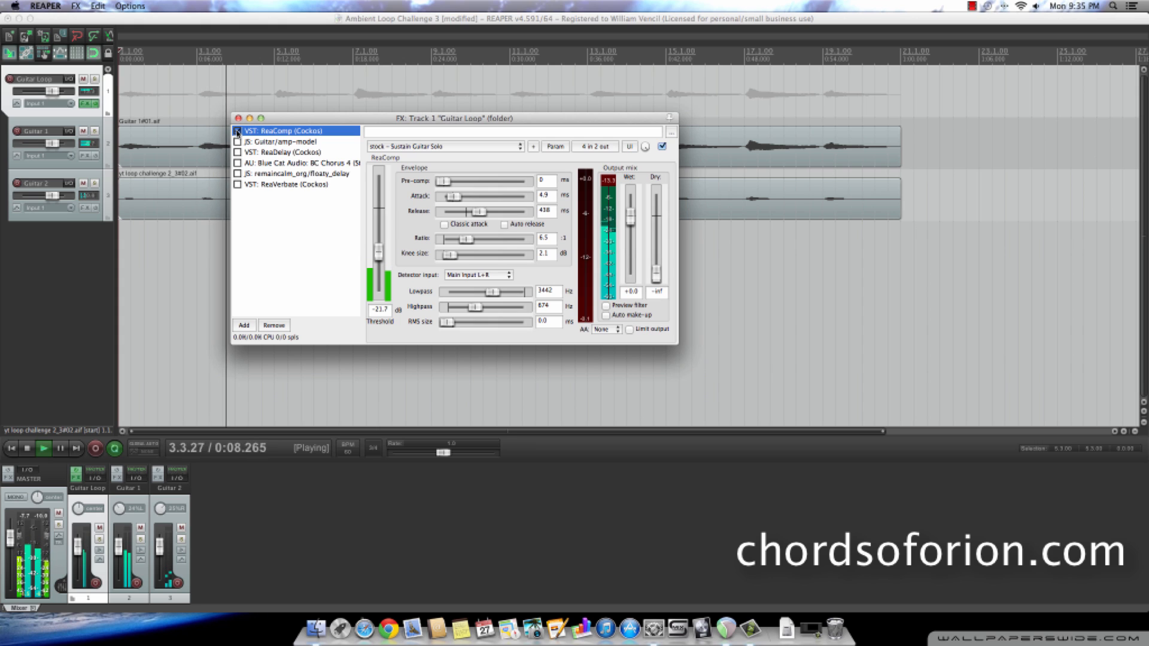
key(space)
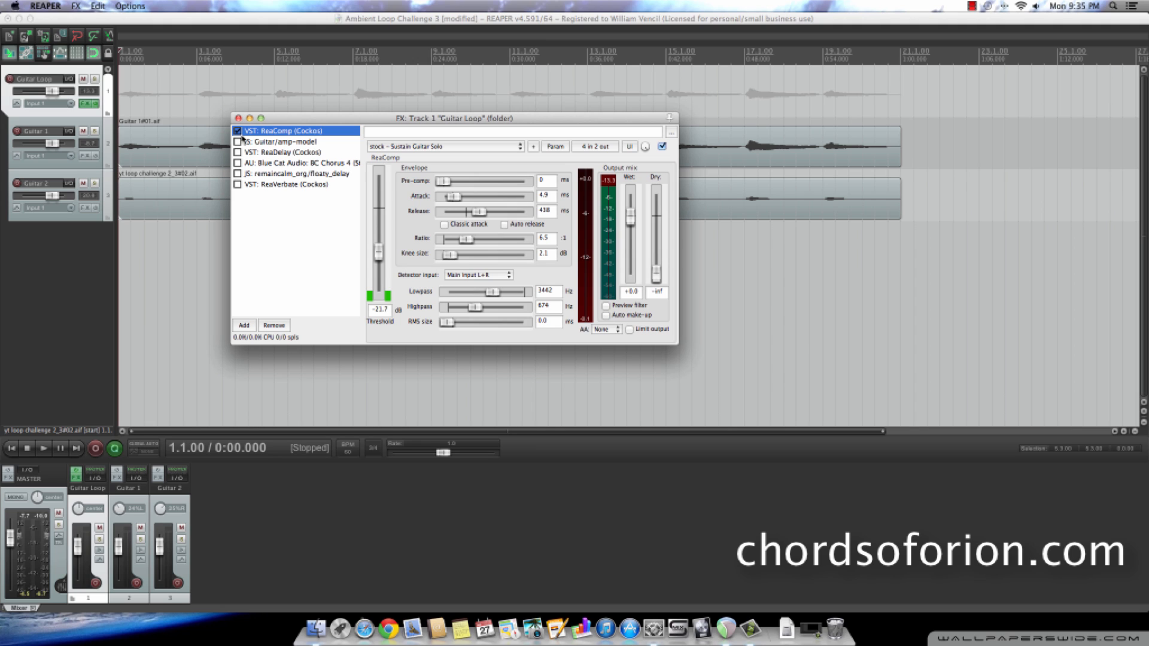
Step: Enable the Guitar/amp-model effect and set its preamp to -10 dB while the loop plays
click(279, 143)
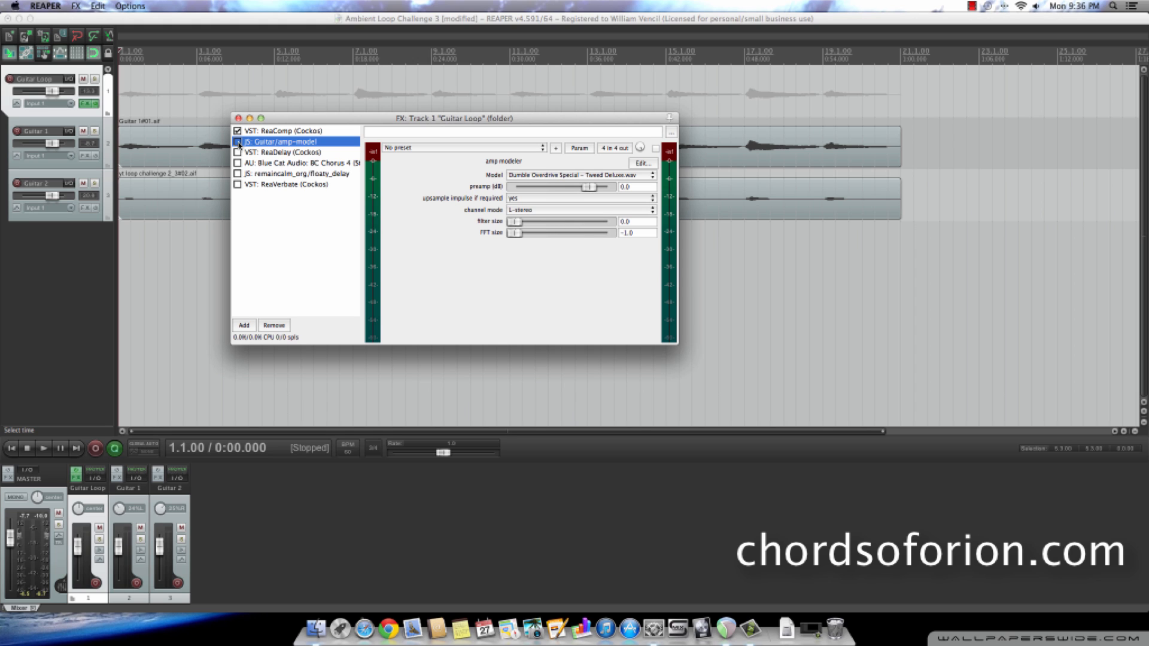
click(238, 143)
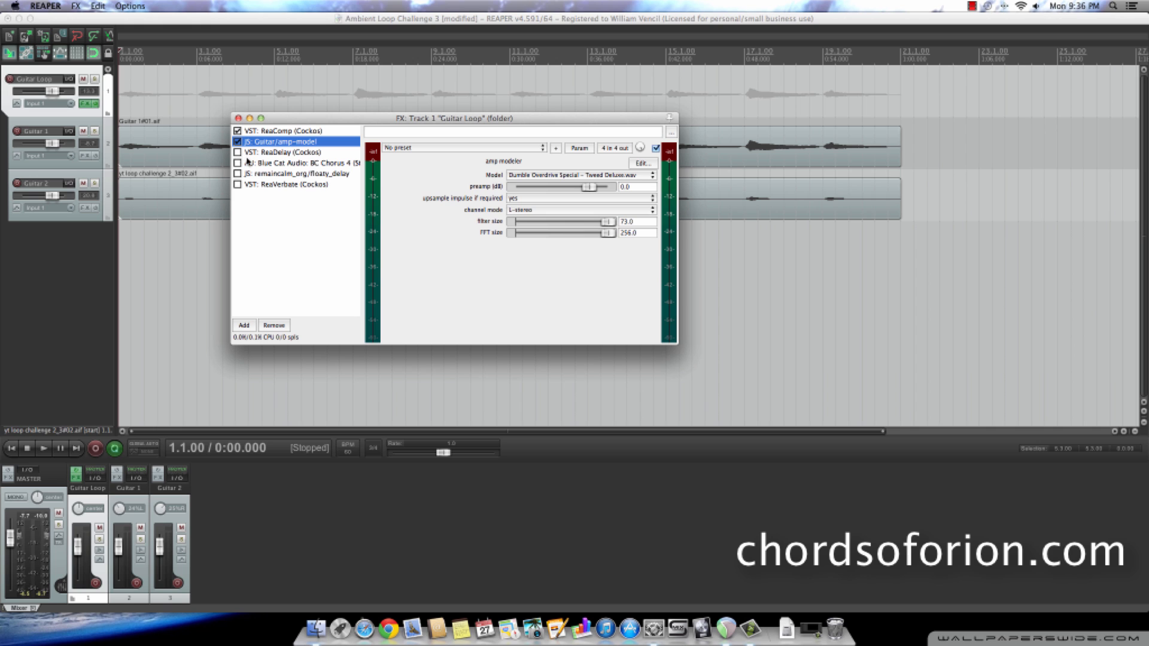
key(space)
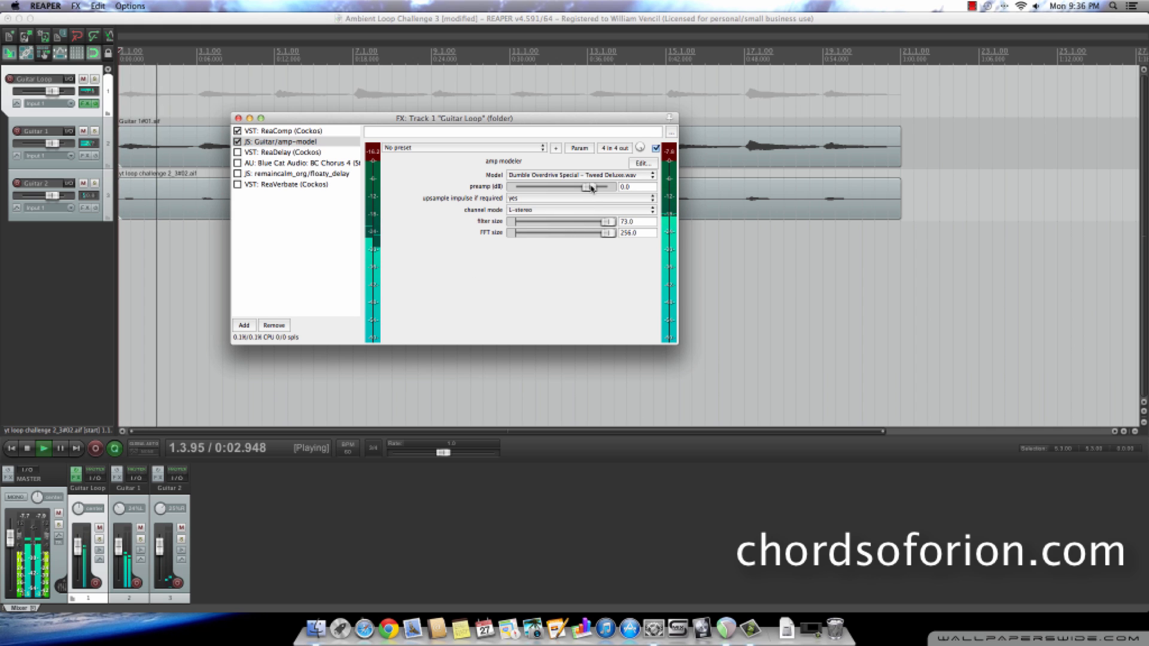
drag(591, 188, 583, 189)
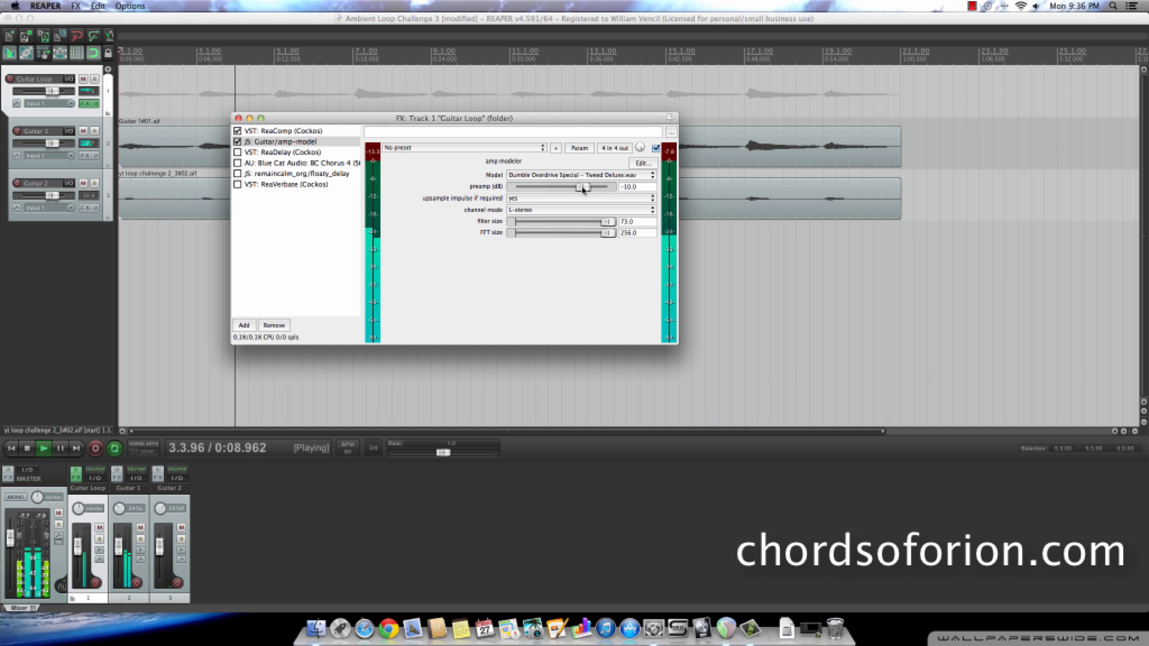
Step: Compare the loop with the amp model off and on, leaving it enabled and stopping playback
click(238, 143)
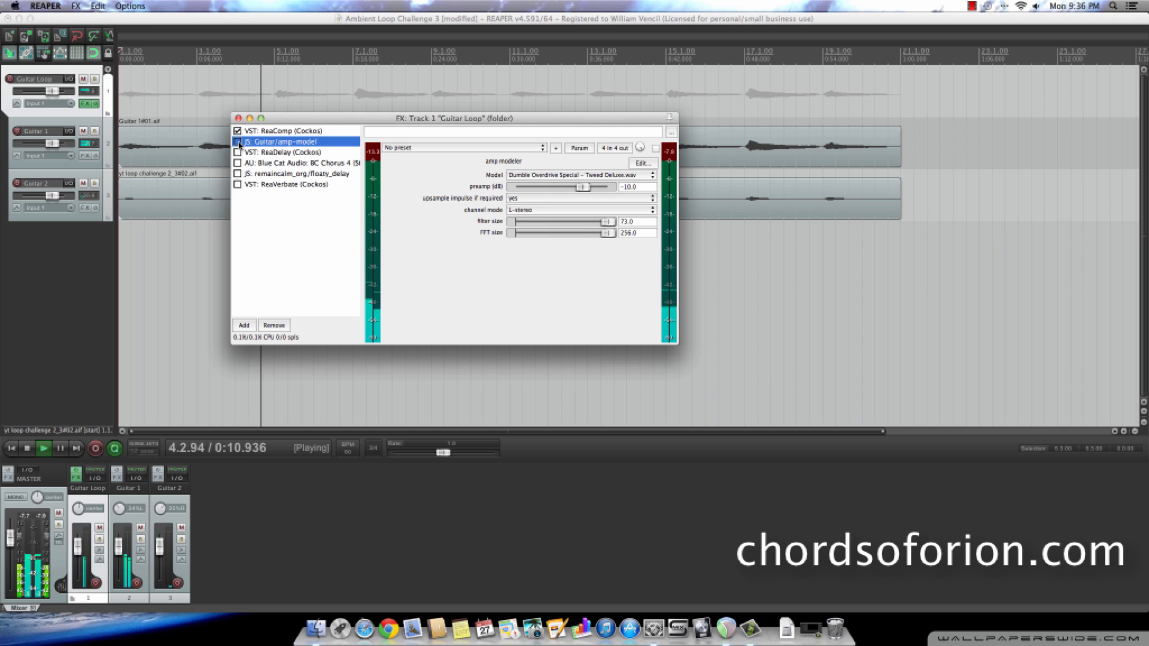
click(238, 142)
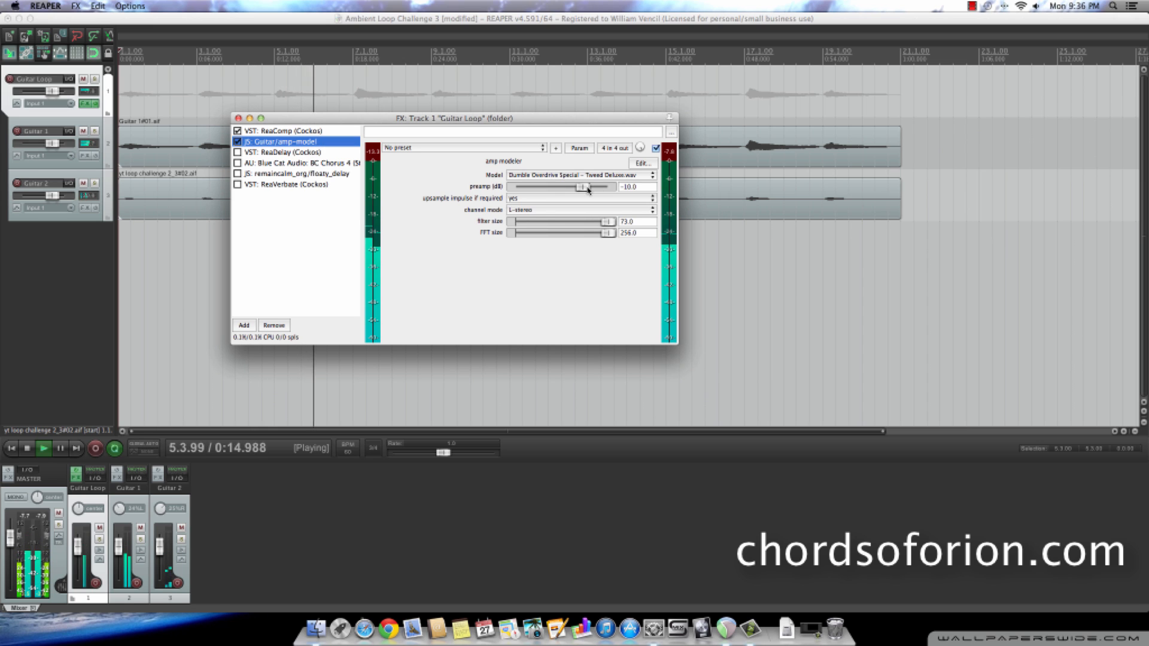
key(space)
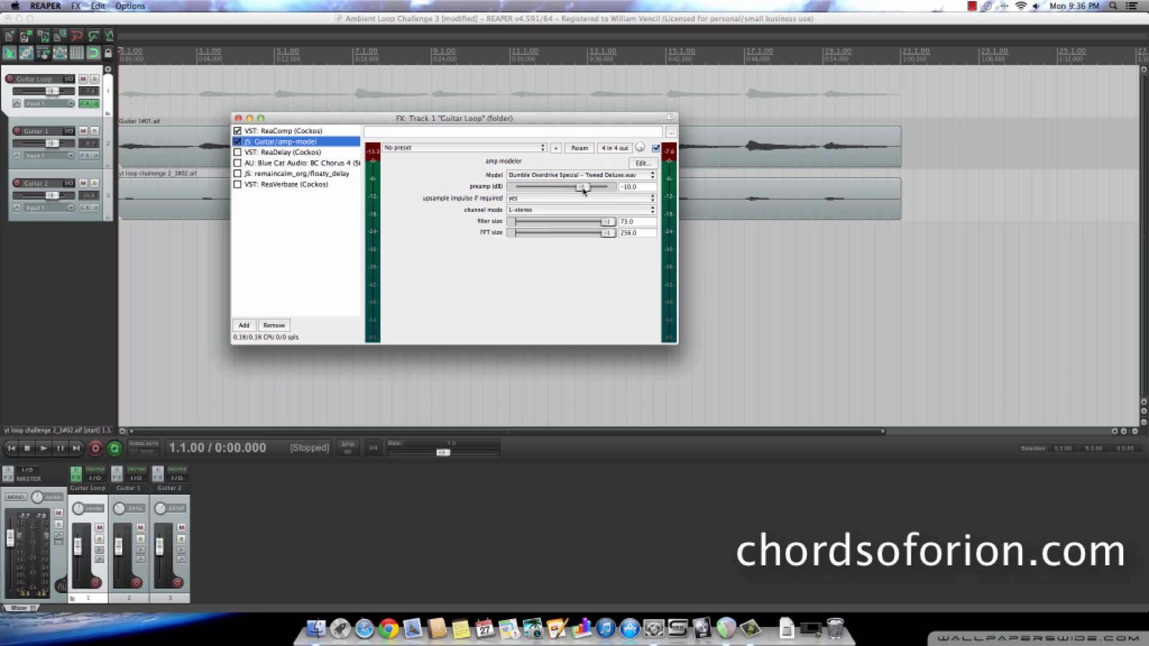
Step: Set the amp model's preamp to -9 dB and briefly audition the loop from near its start
drag(584, 191, 585, 191)
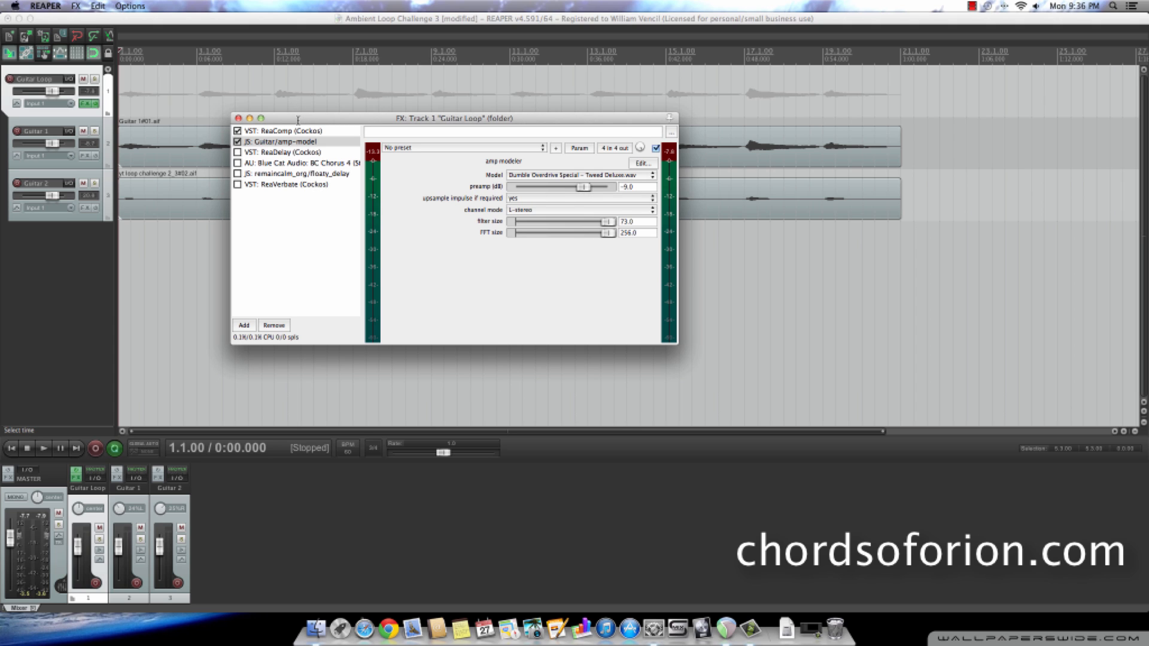
click(129, 107)
key(space)
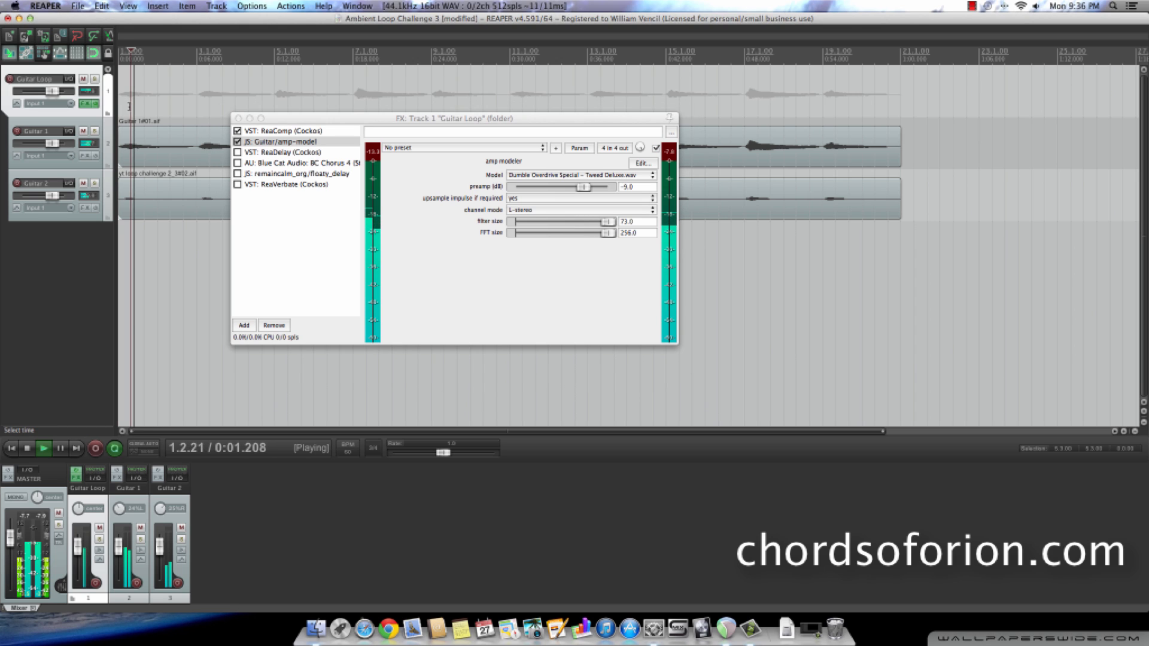
key(space)
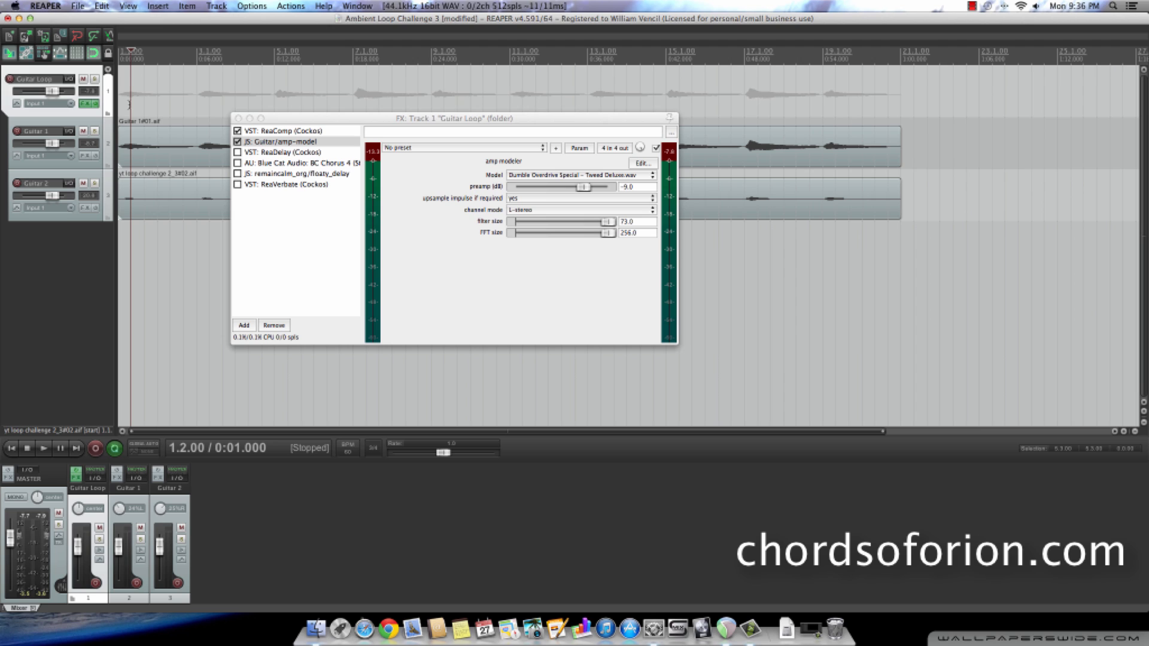
Step: Check the settings of both ReaDelay taps and enable the effect
click(272, 154)
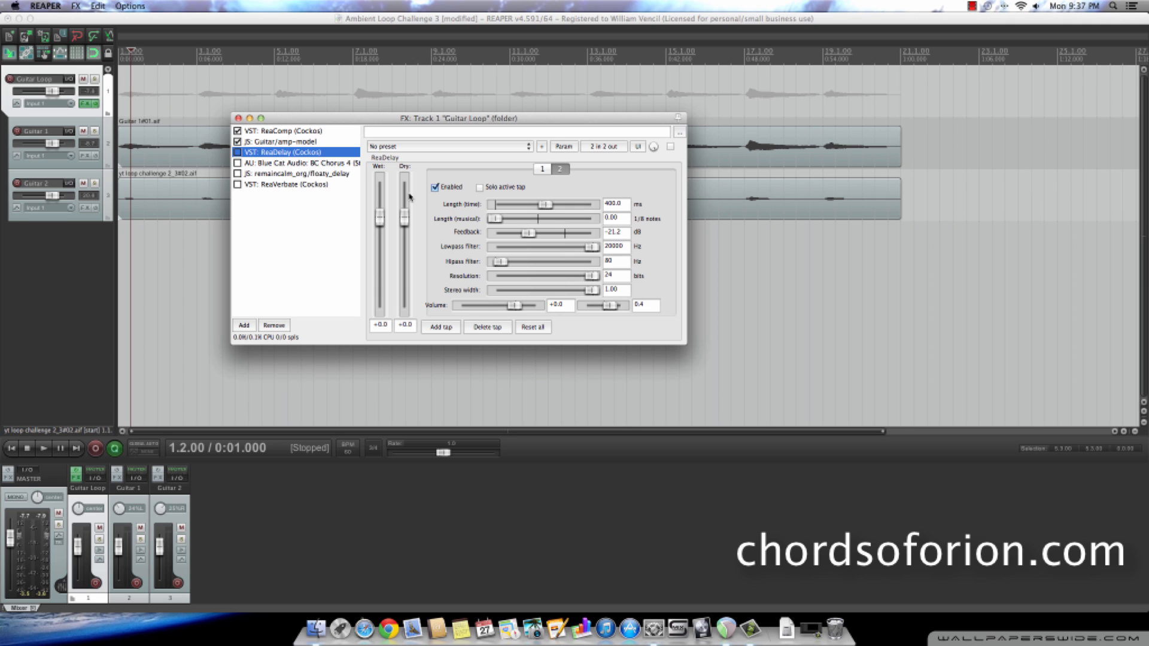
click(541, 169)
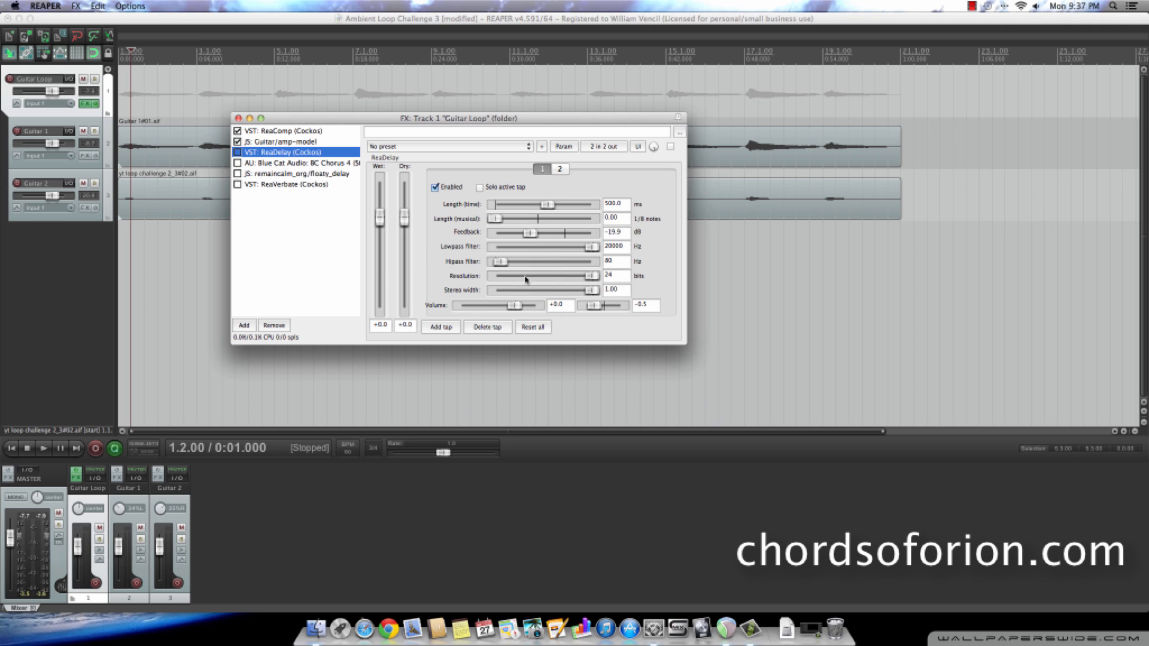
click(560, 169)
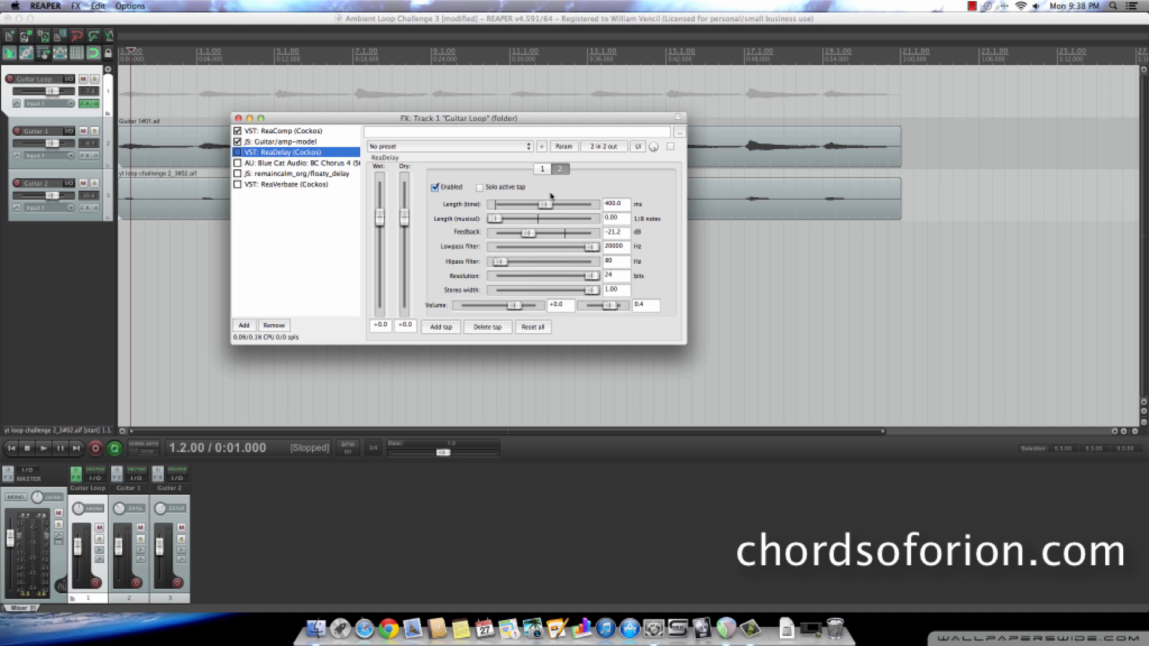
click(237, 154)
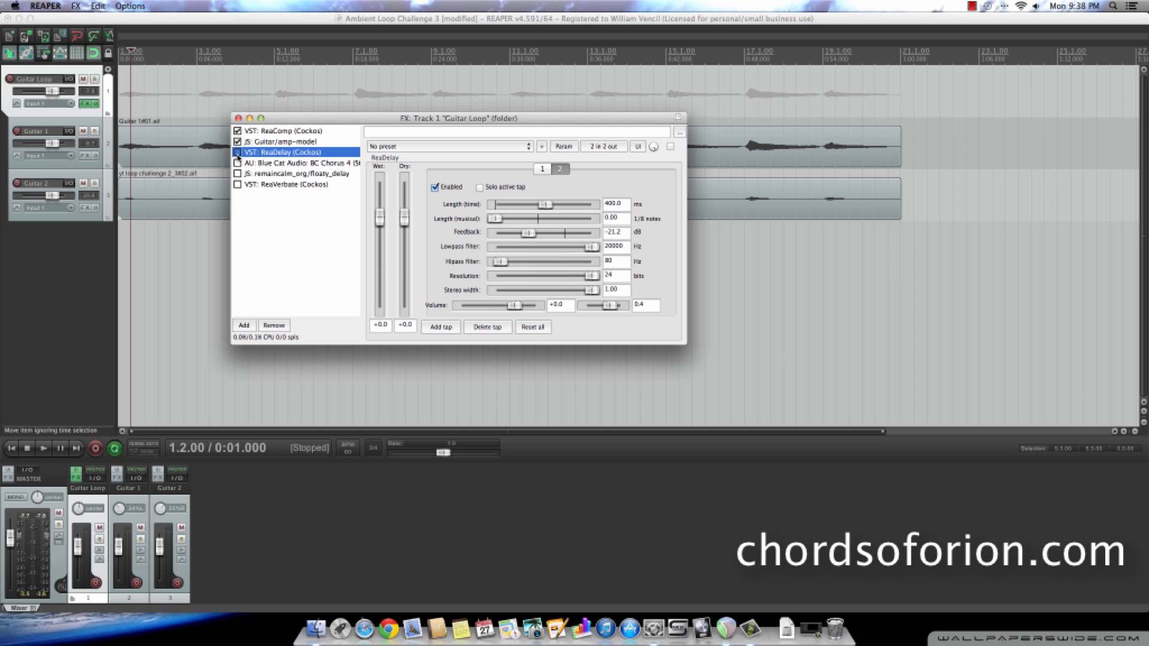
Step: Play the loop, lower ReaDelay's wet level to -2.1 dB, and stop playback
click(43, 449)
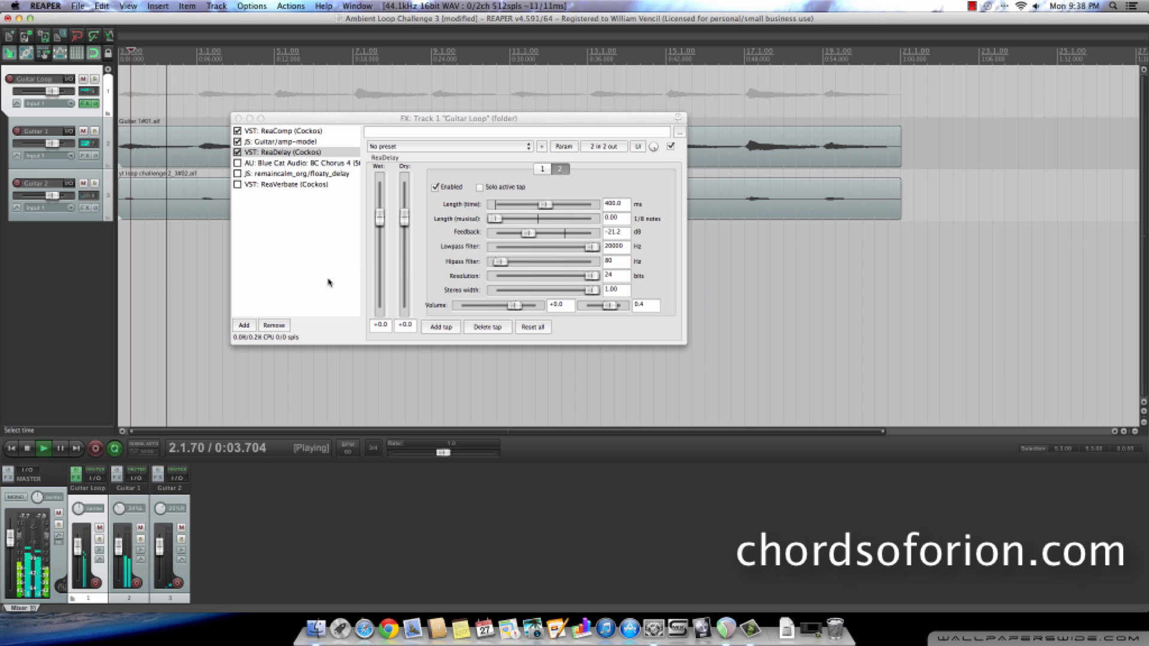
click(379, 222)
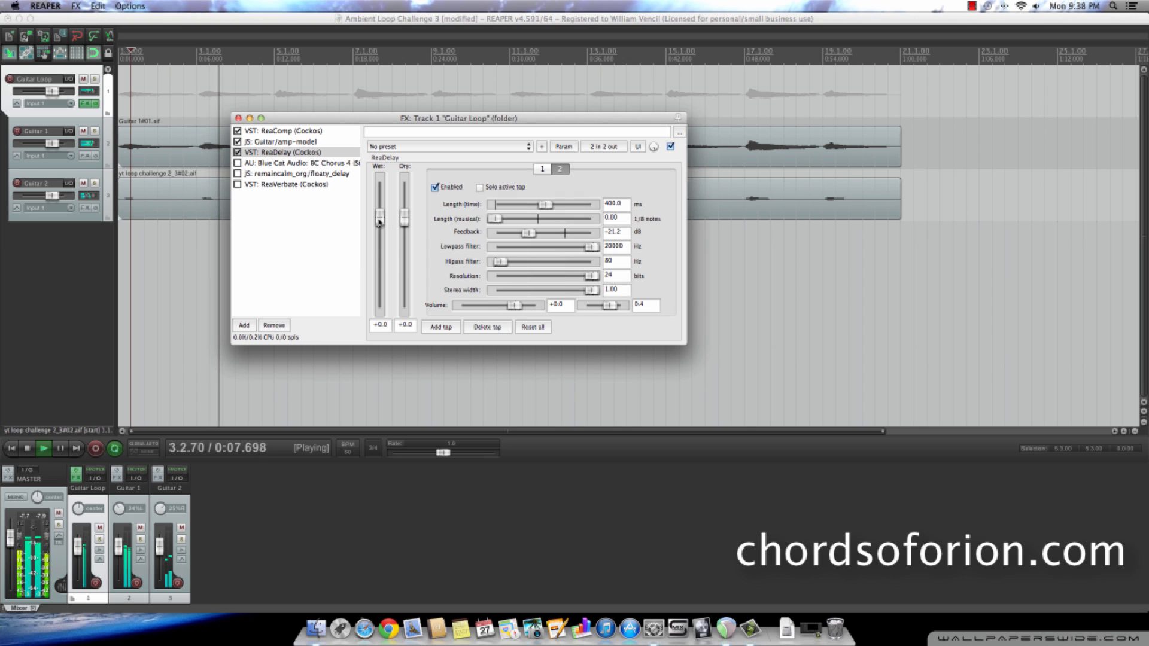
drag(380, 222, 380, 227)
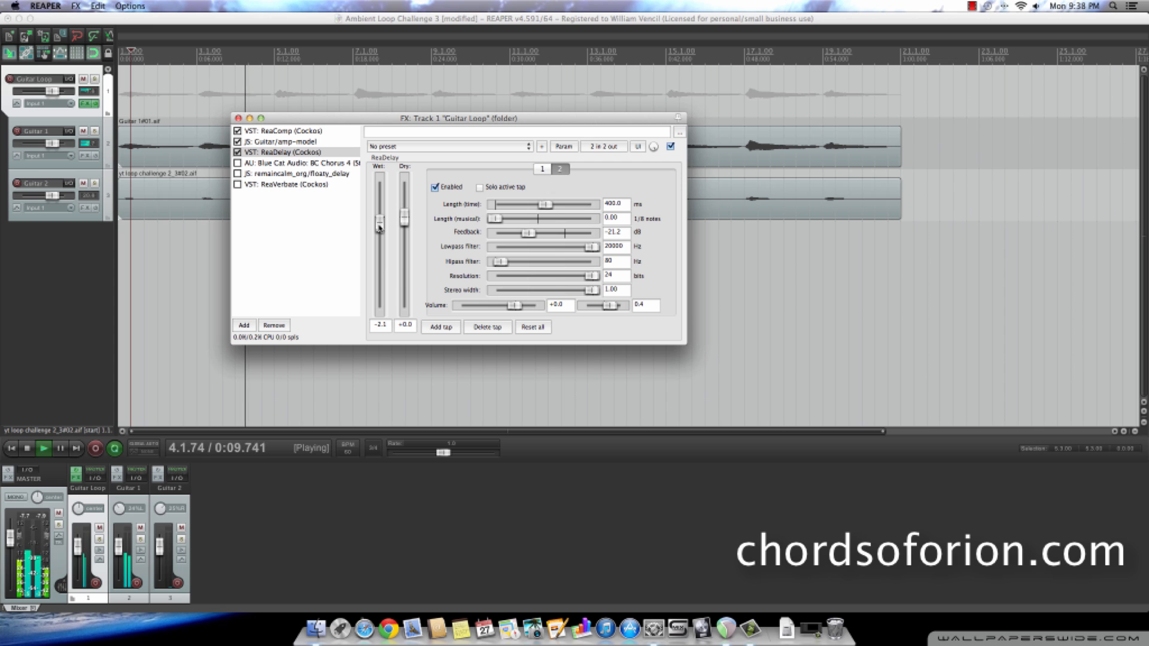
click(27, 449)
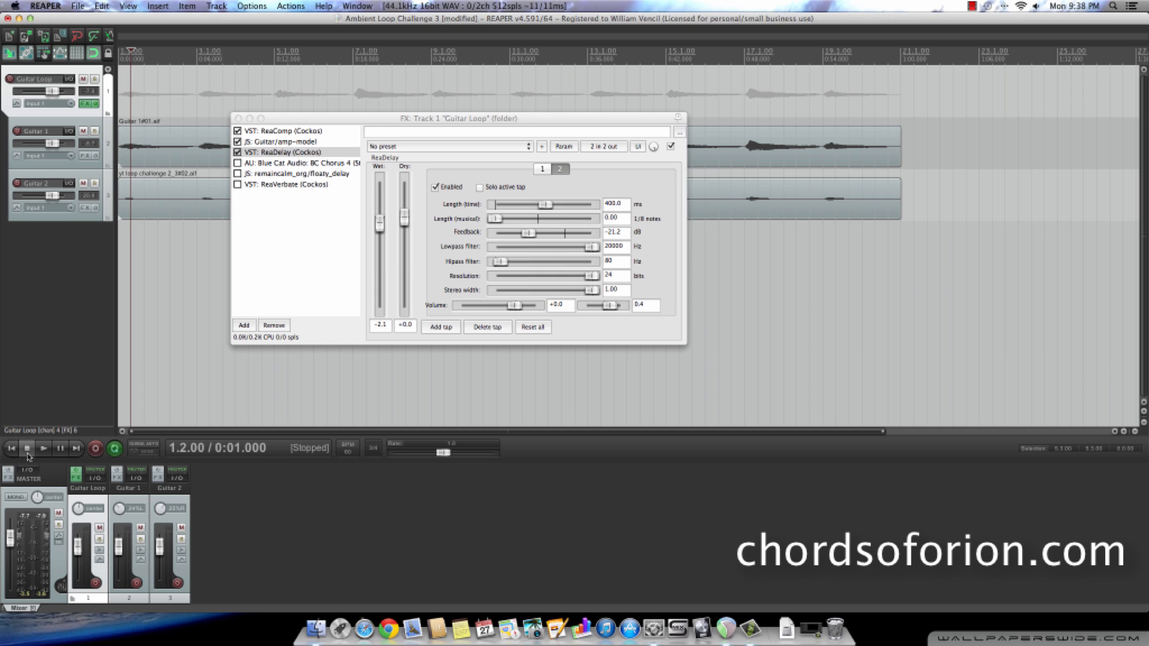
Step: Enable Blue Cat's Chorus and, while the loop plays, set its delay to 9.50 ms and depth to 55%; stop playback
click(301, 164)
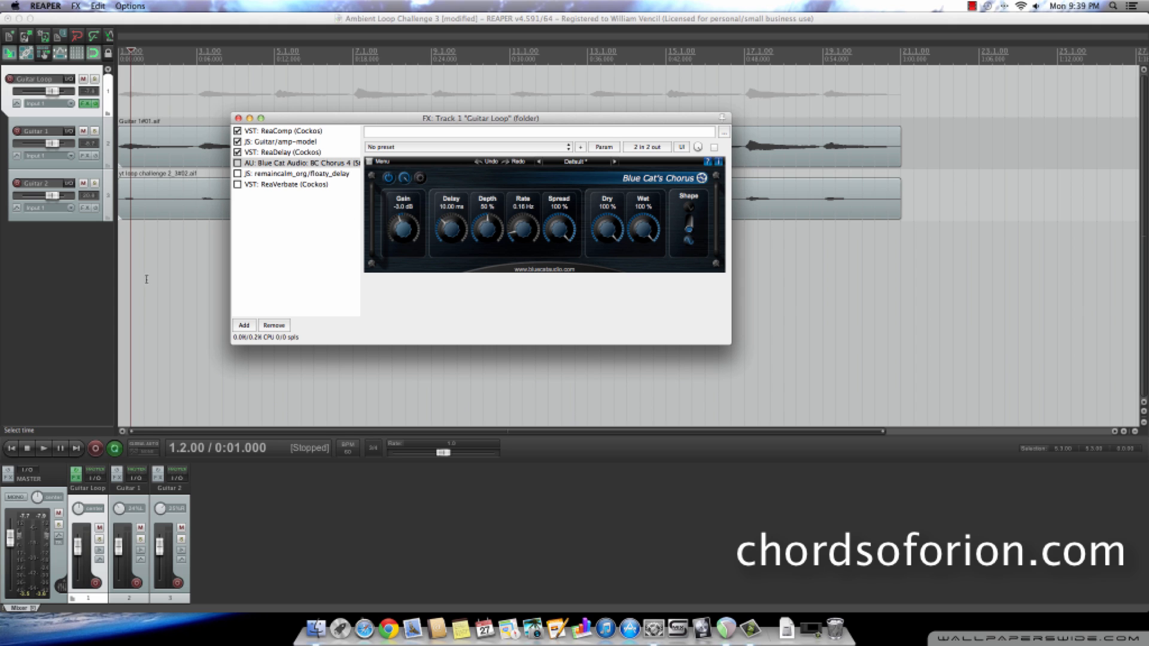
click(237, 163)
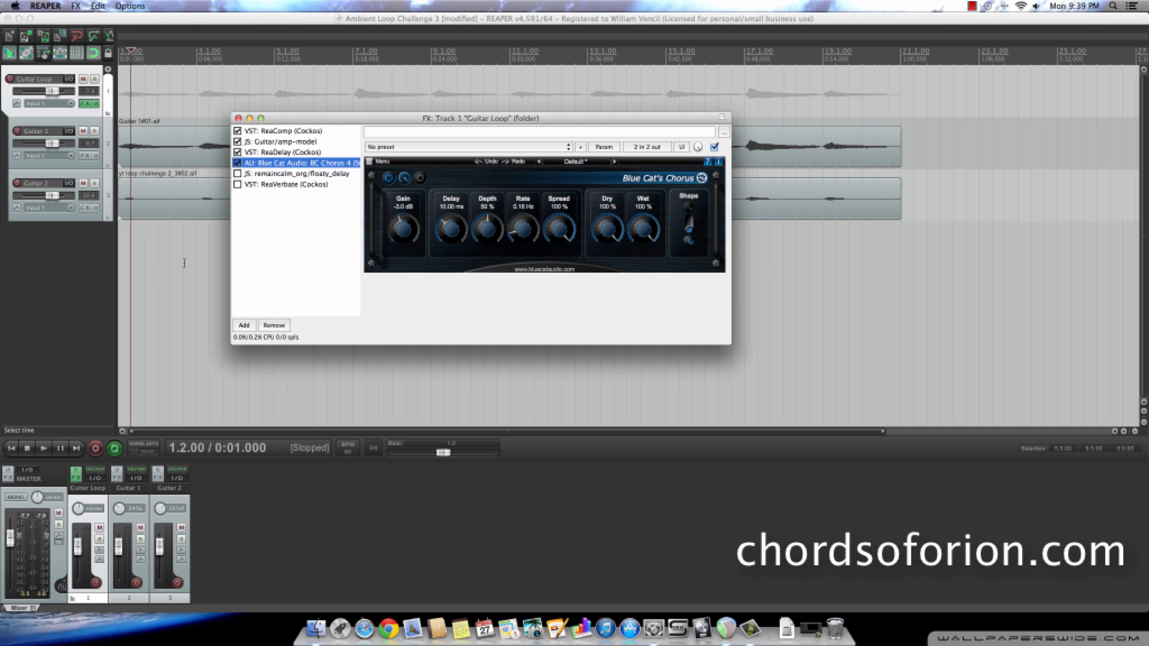
key(space)
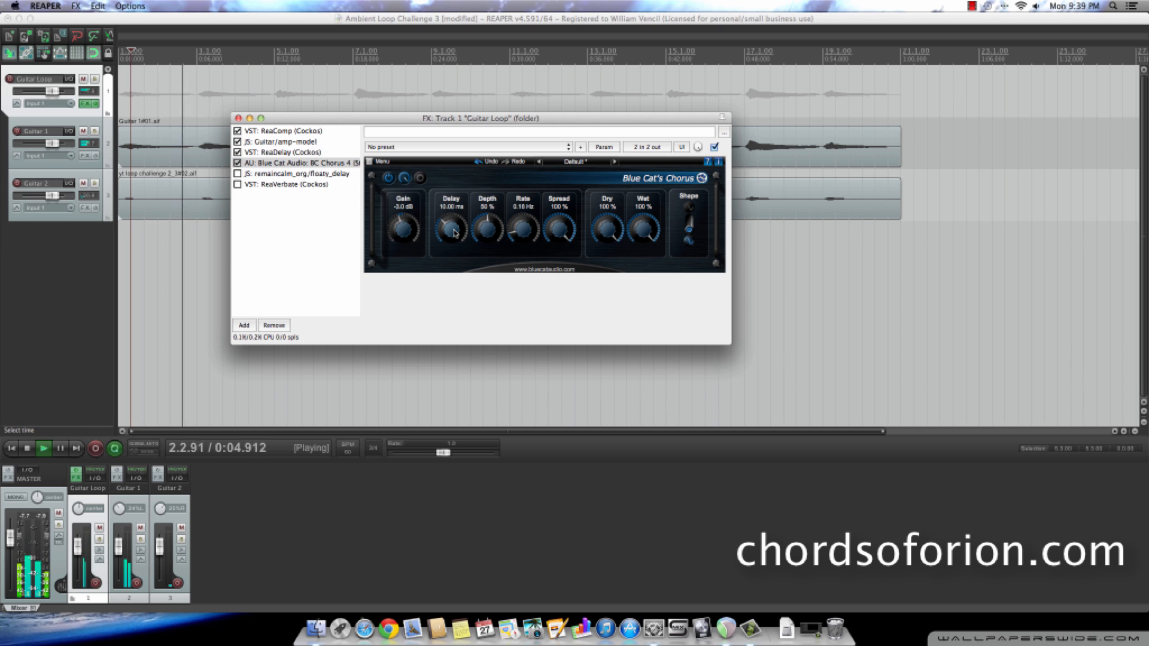
drag(454, 234, 488, 232)
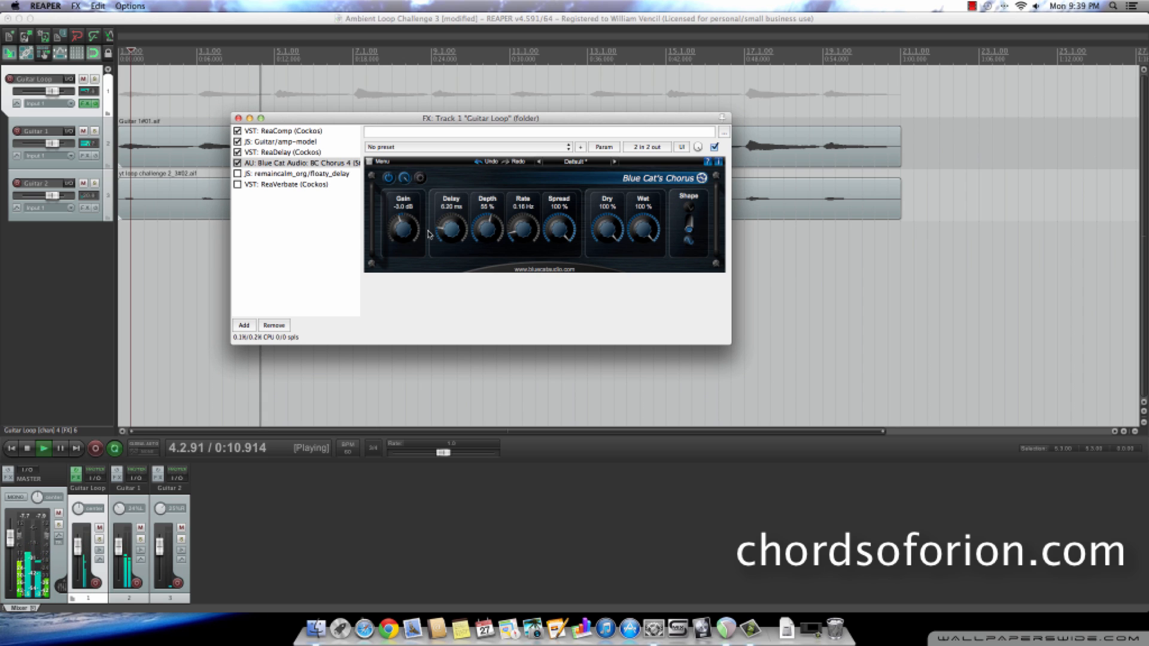
drag(450, 243, 450, 237)
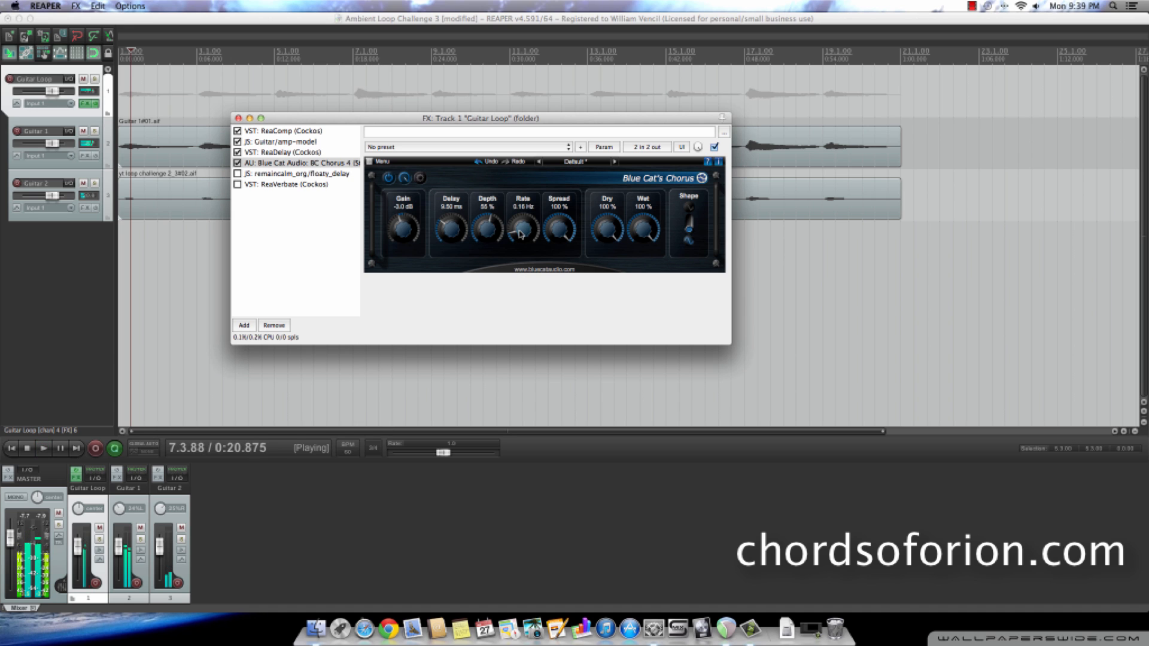
key(space)
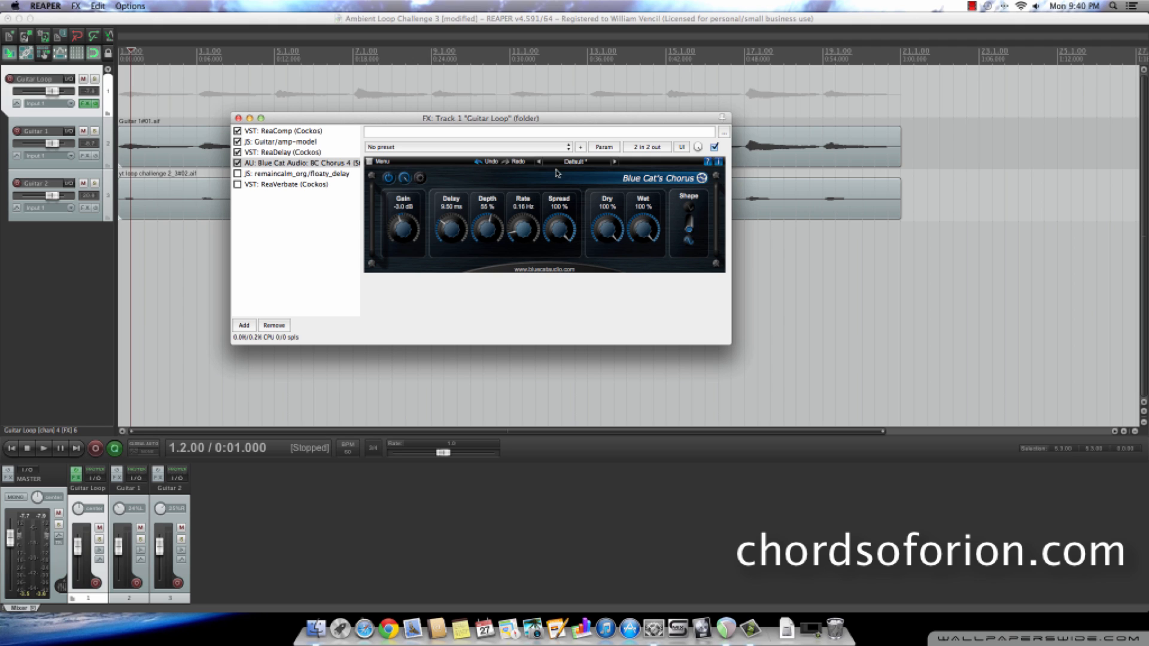
Step: Check the floaty_delay settings, enable the effect, and audition the loop with it from the project start
click(293, 174)
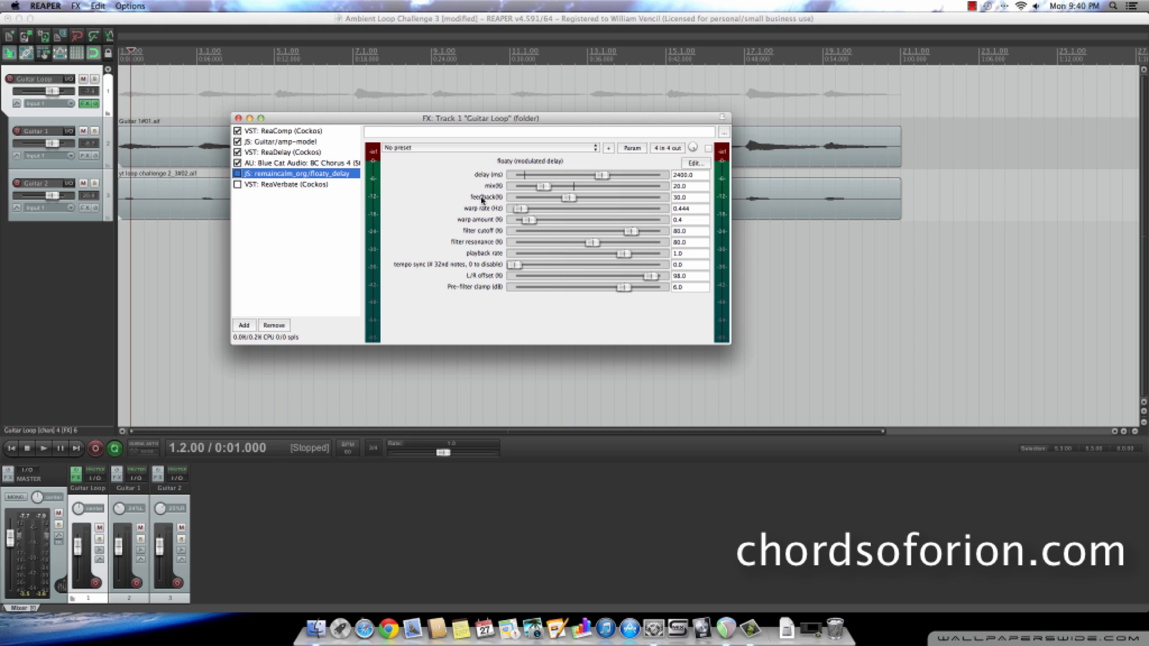
click(701, 176)
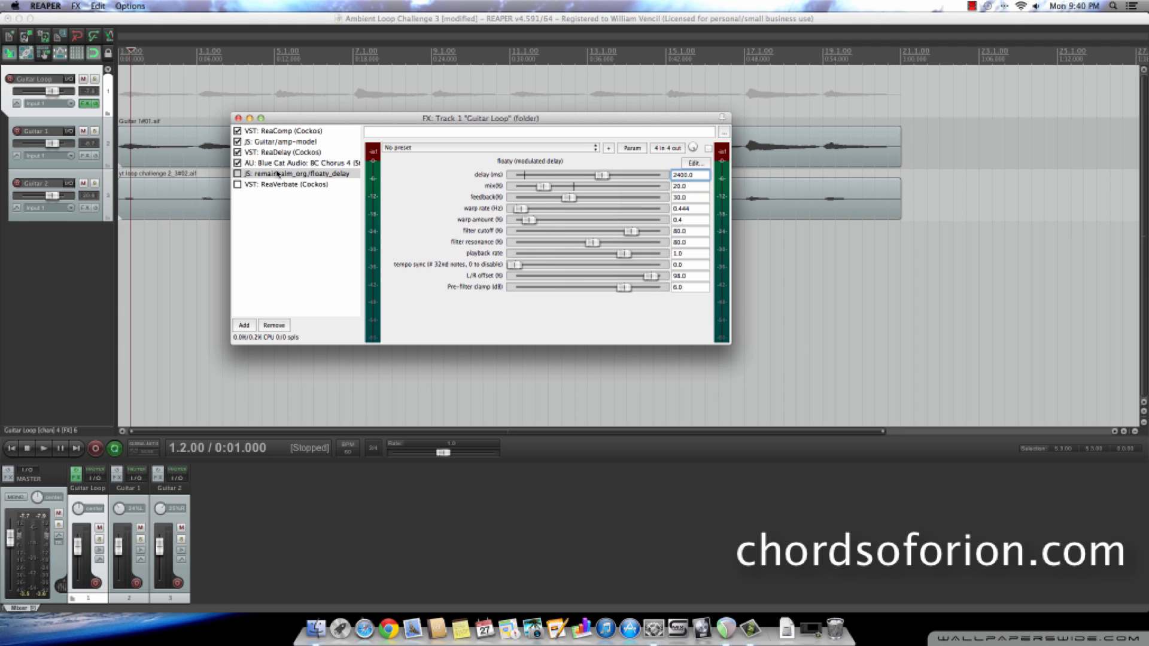
click(238, 174)
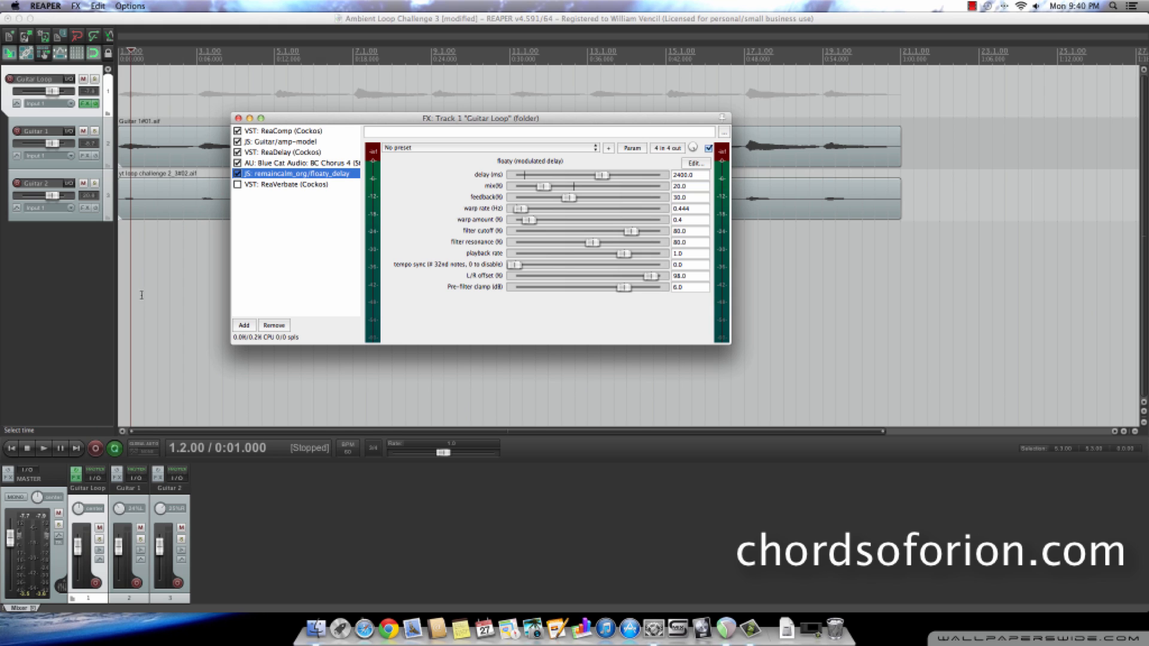
click(125, 322)
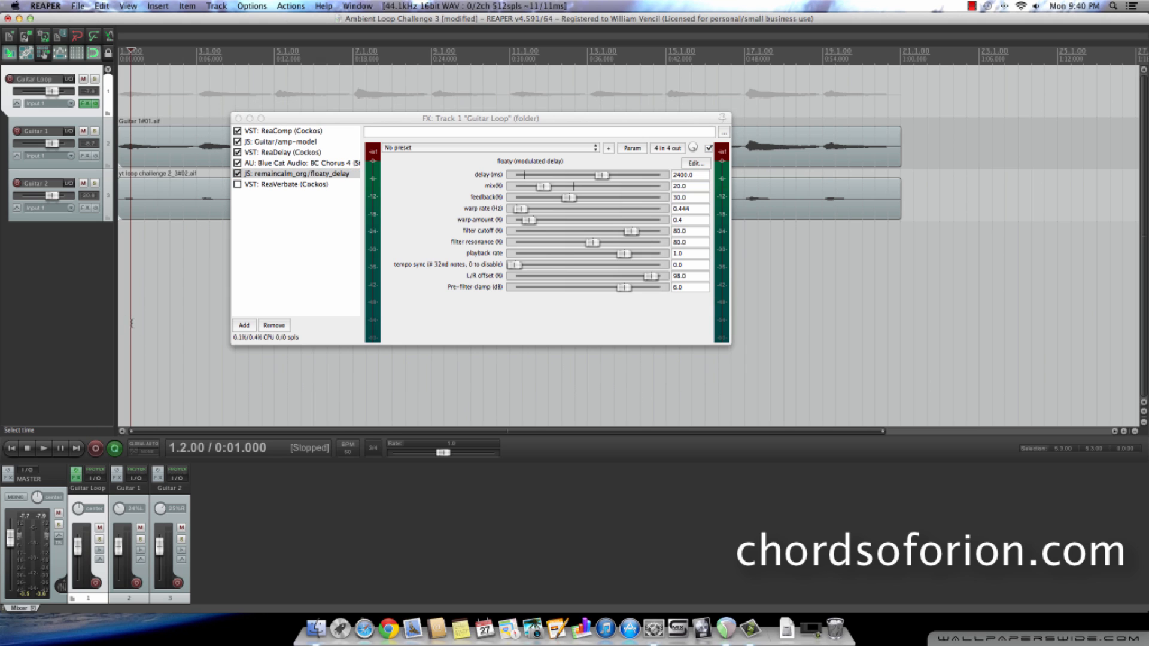
key(space)
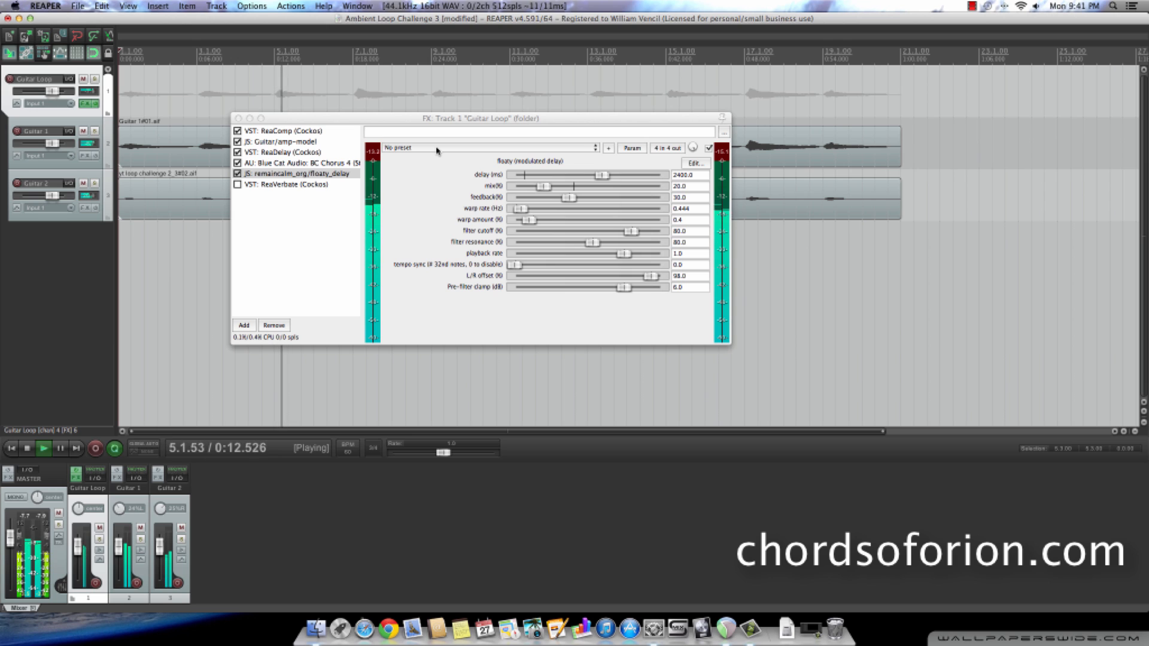
key(space)
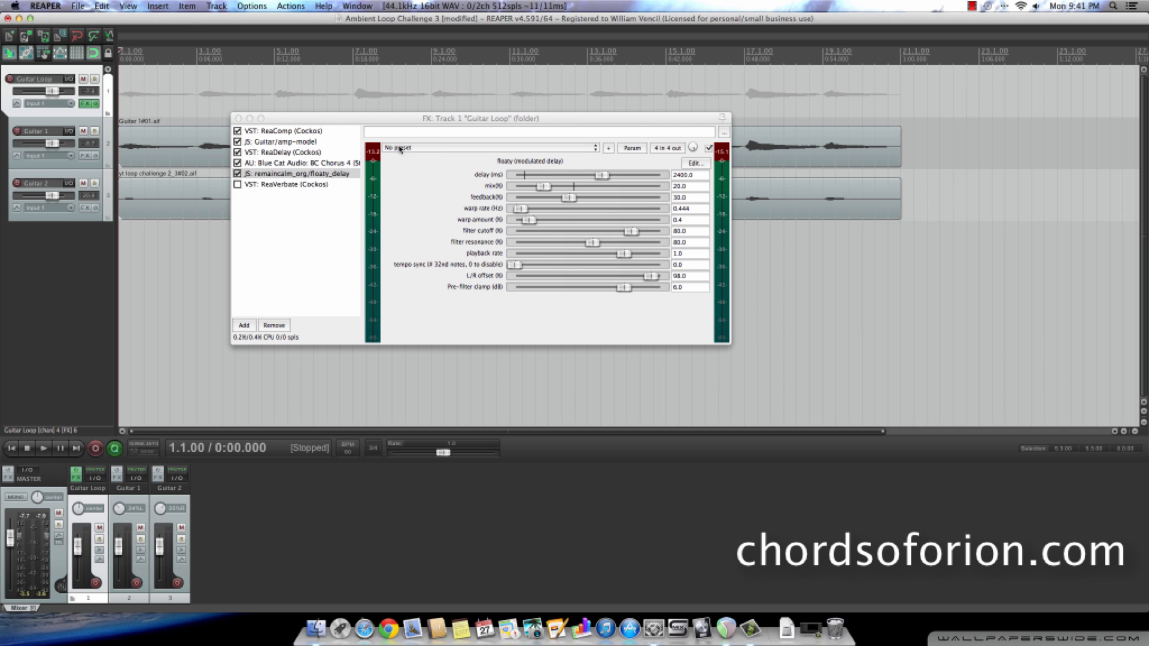
Step: Set ReaVerbate's stereo width to 0.75 and enable the effect
click(277, 186)
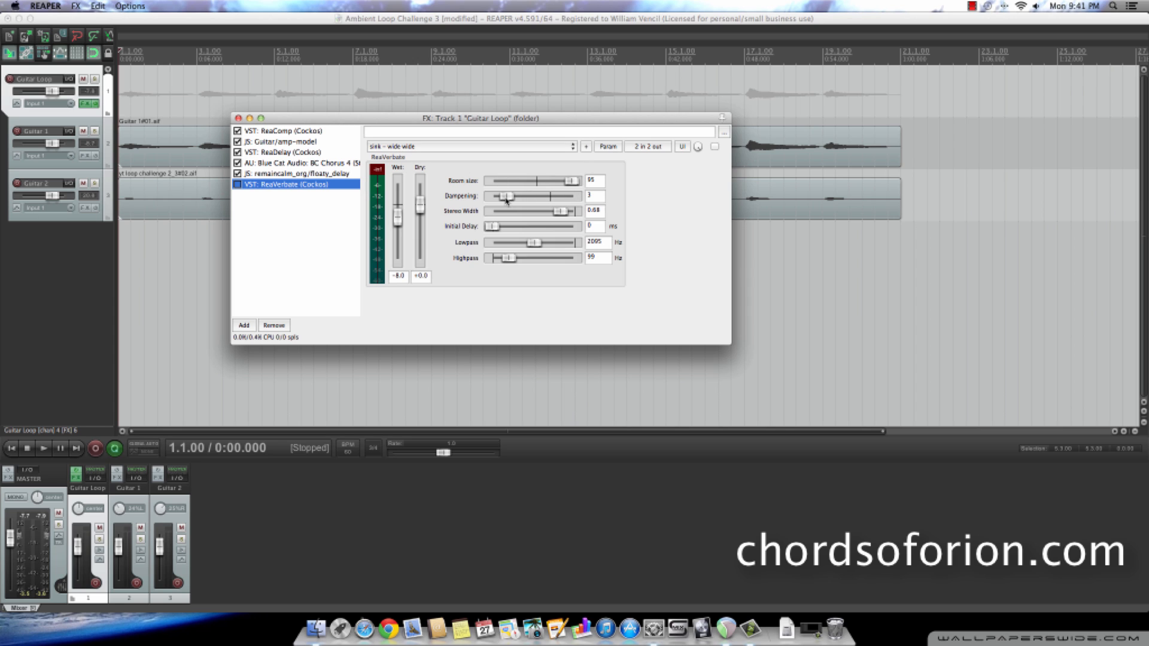
double_click(559, 214)
drag(573, 214, 564, 215)
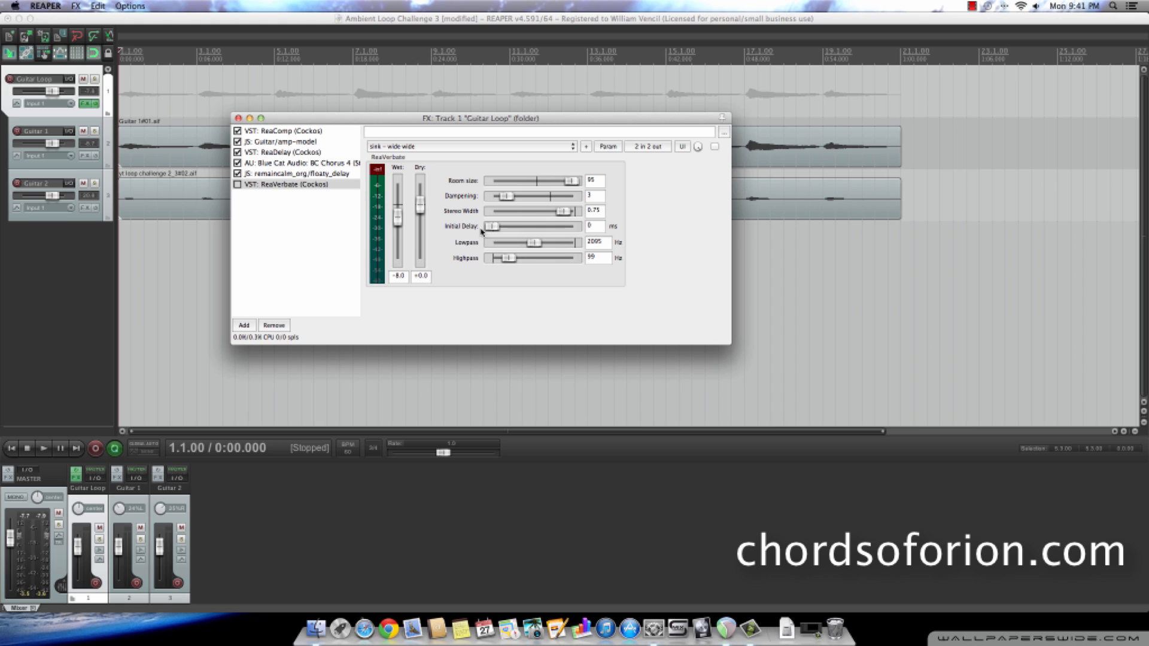
click(238, 186)
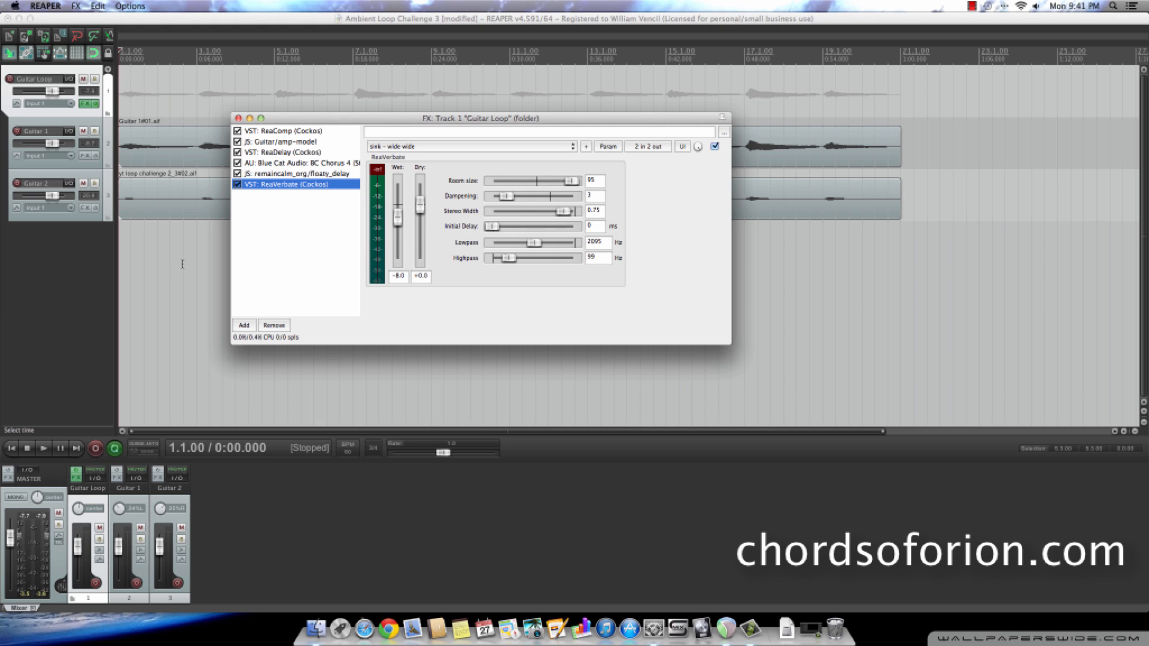
Step: Briefly audition the loop from the project start with the reverb enabled, and stop playback
click(120, 274)
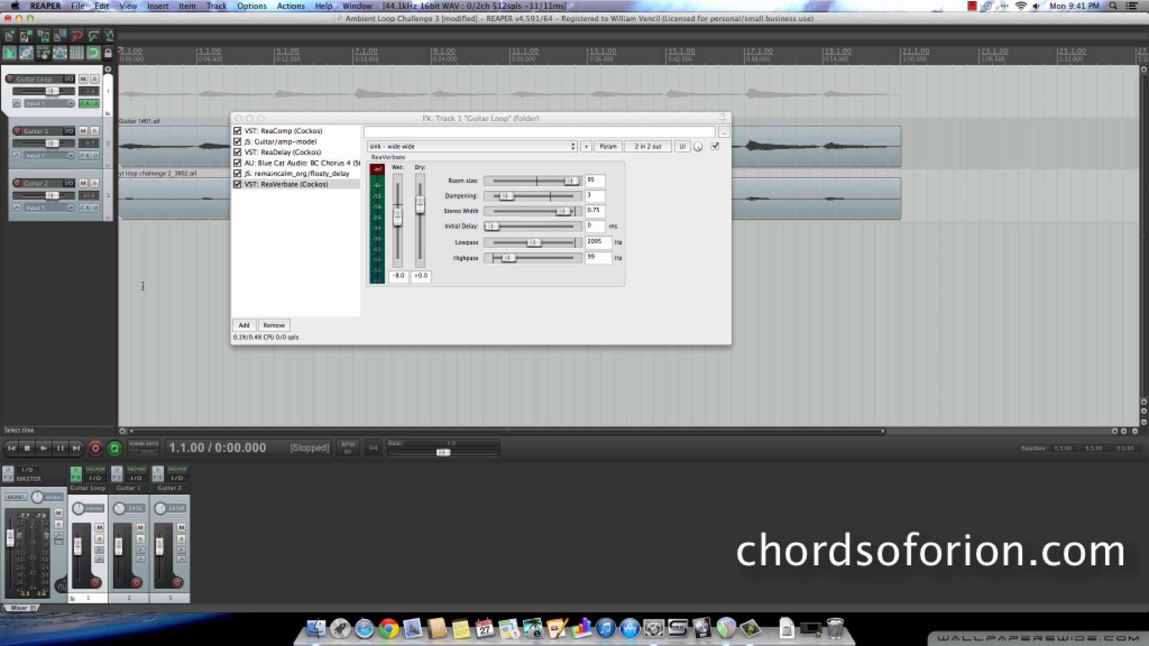
key(space)
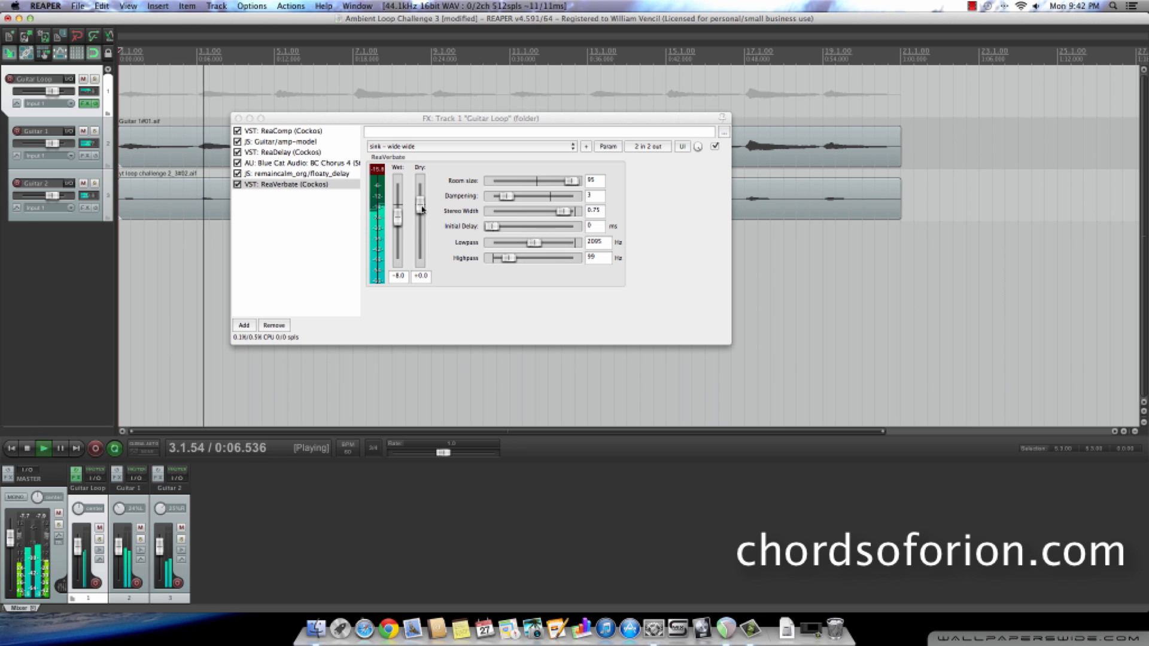
key(space)
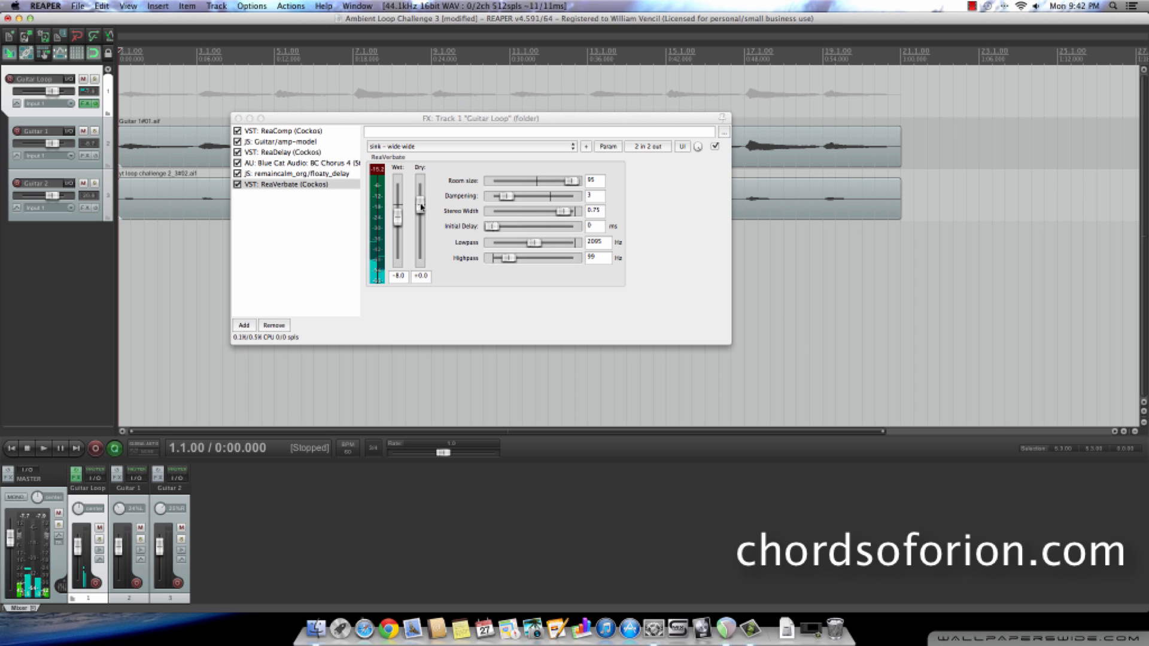
Step: Lower ReaVerbate's dry level to -inf and raise its stereo width to 0.82 while the loop plays
drag(421, 206, 421, 263)
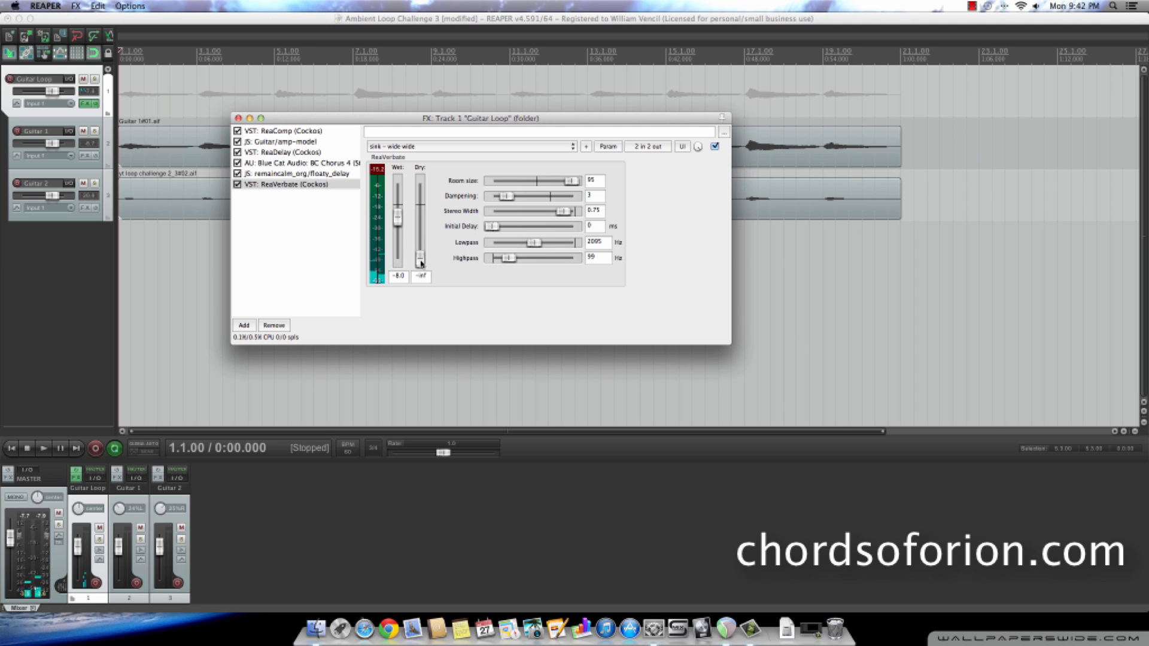
key(space)
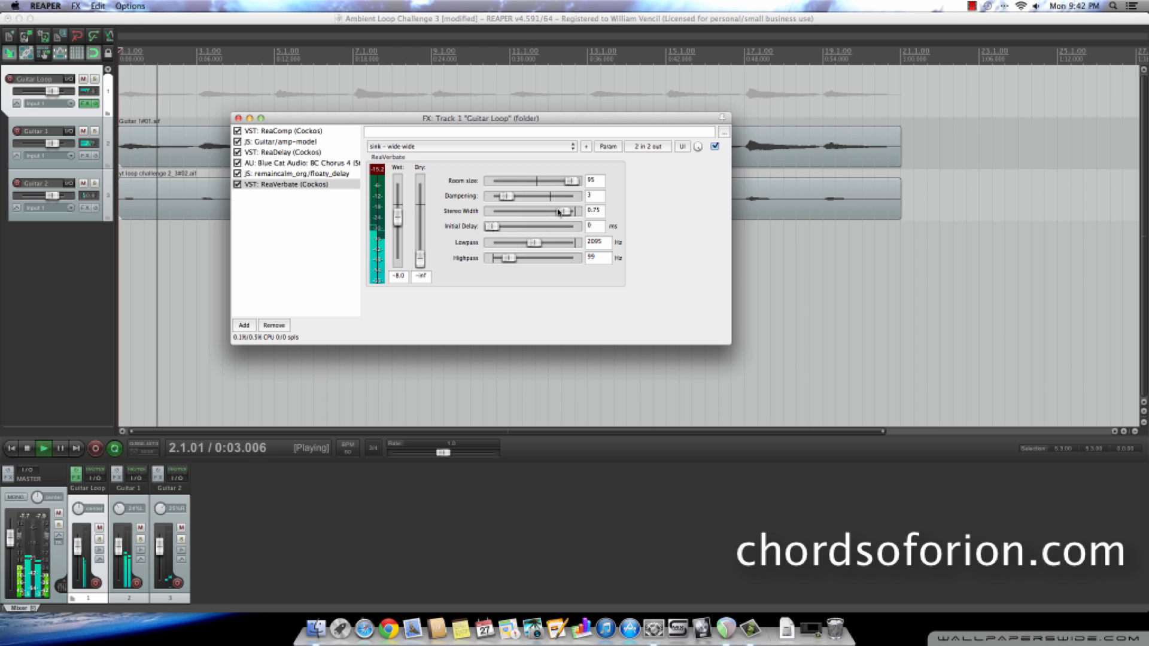
scroll(562, 214, up, 3)
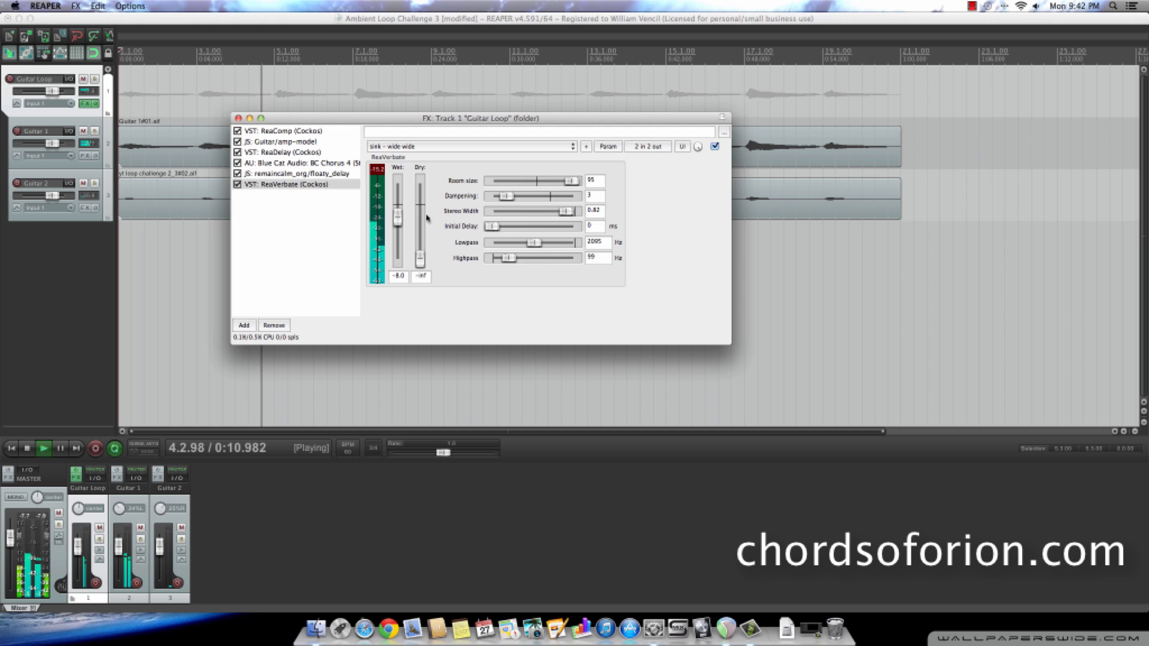
Step: Reset ReaVerbate's dry level to +0.0 dB and play the loop from the start through the full effects chain
double_click(421, 259)
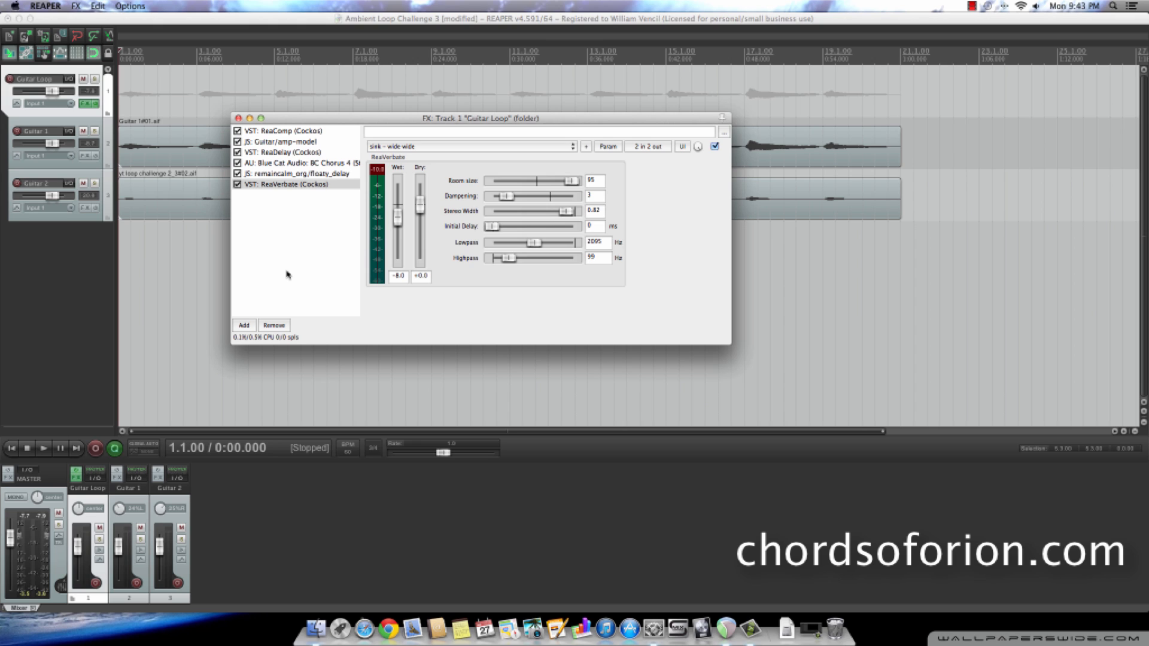
click(41, 452)
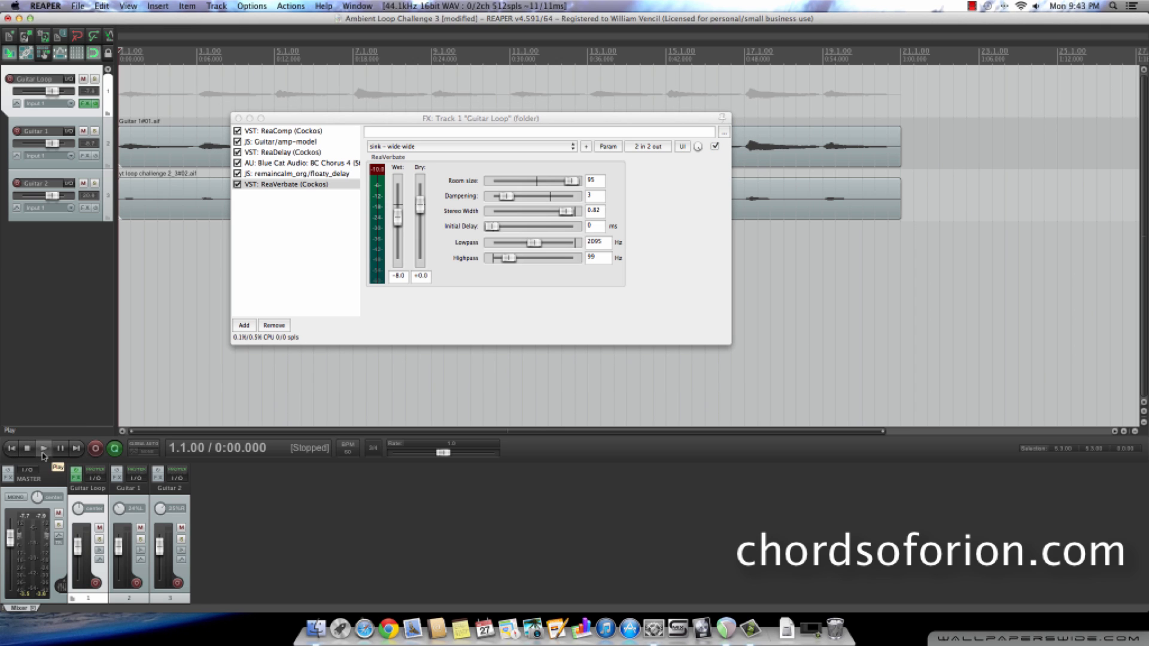
click(43, 455)
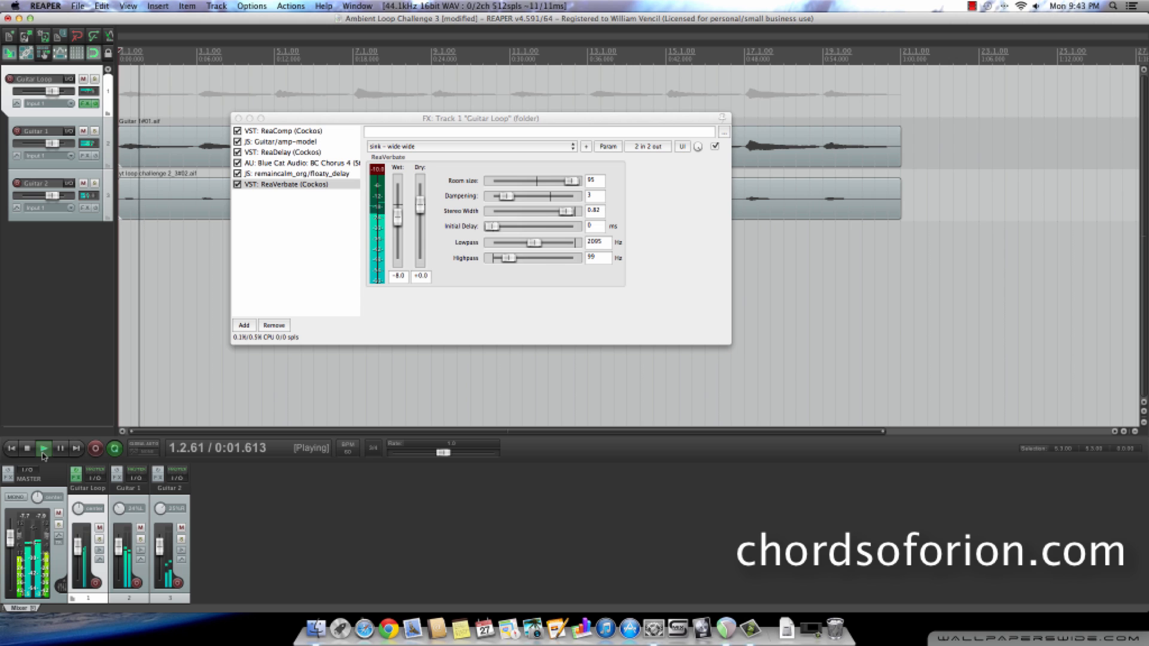